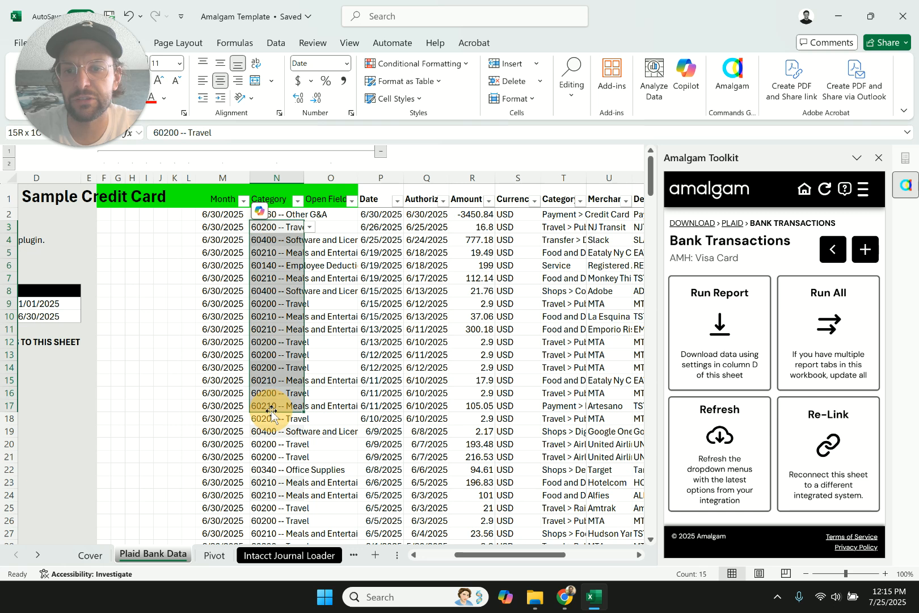
# Examine the category options for a transaction and the remaining transaction columns on the Plaid Bank Data sheet
pyautogui.click(309, 227)
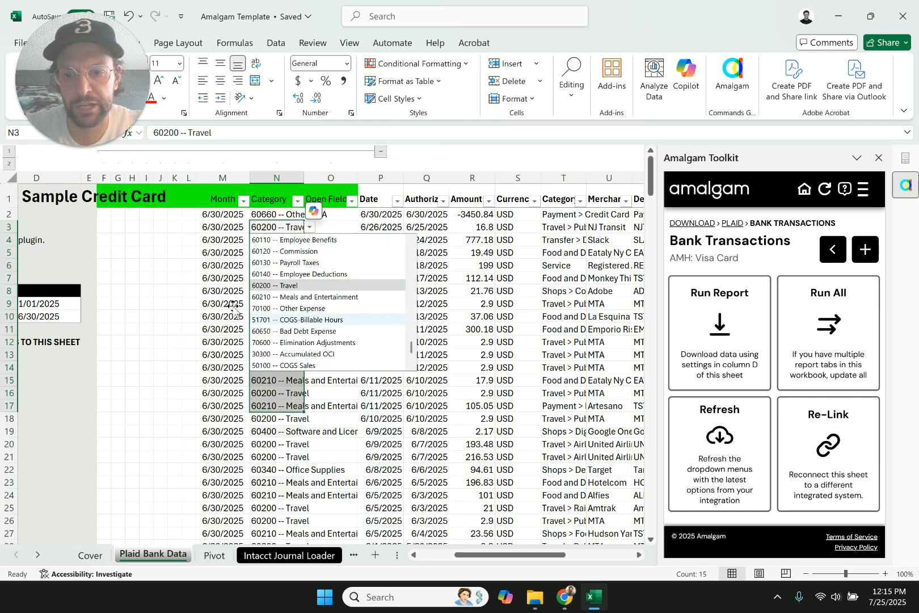
pyautogui.click(161, 303)
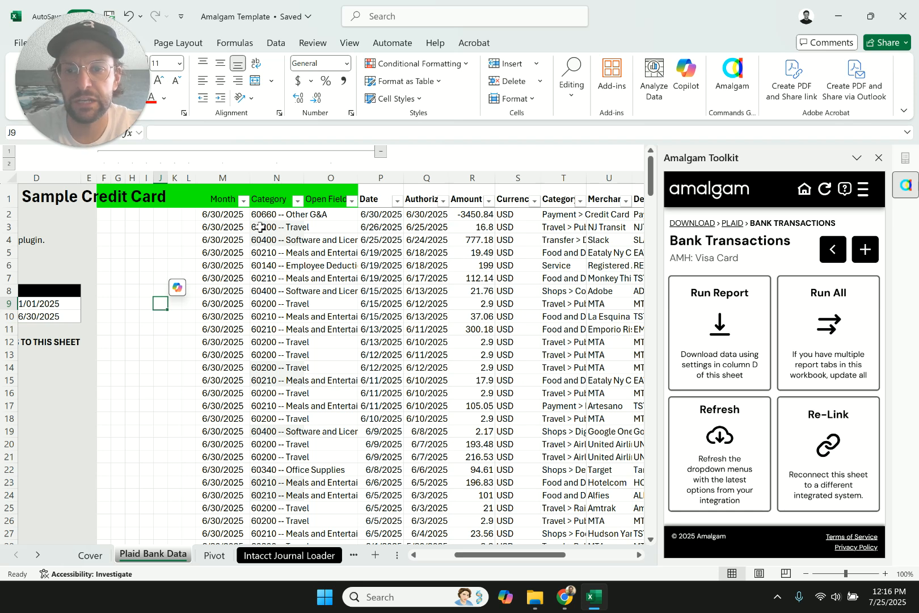
pyautogui.hscroll(3, 260, 227)
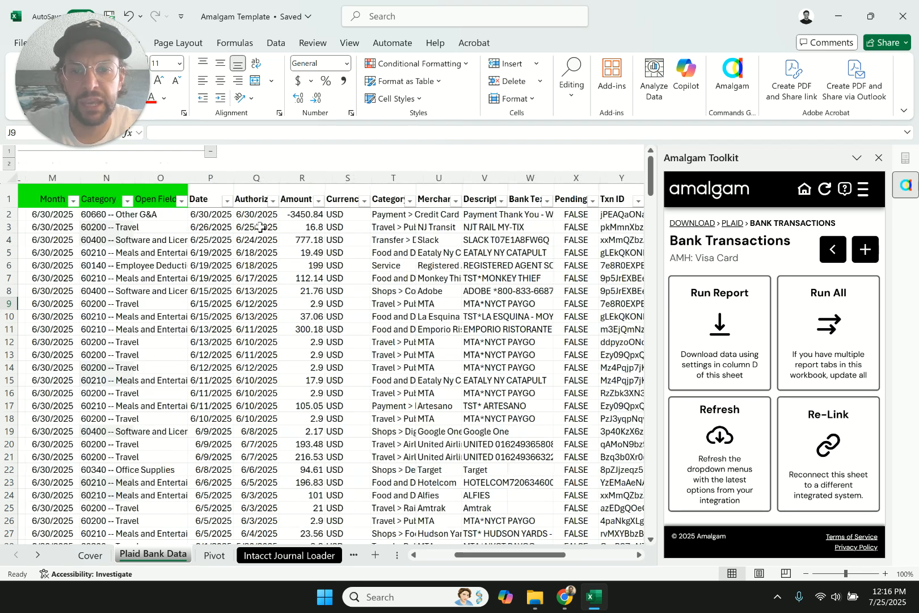
pyautogui.scroll(-17, 301, 343)
pyautogui.scroll(17, 301, 343)
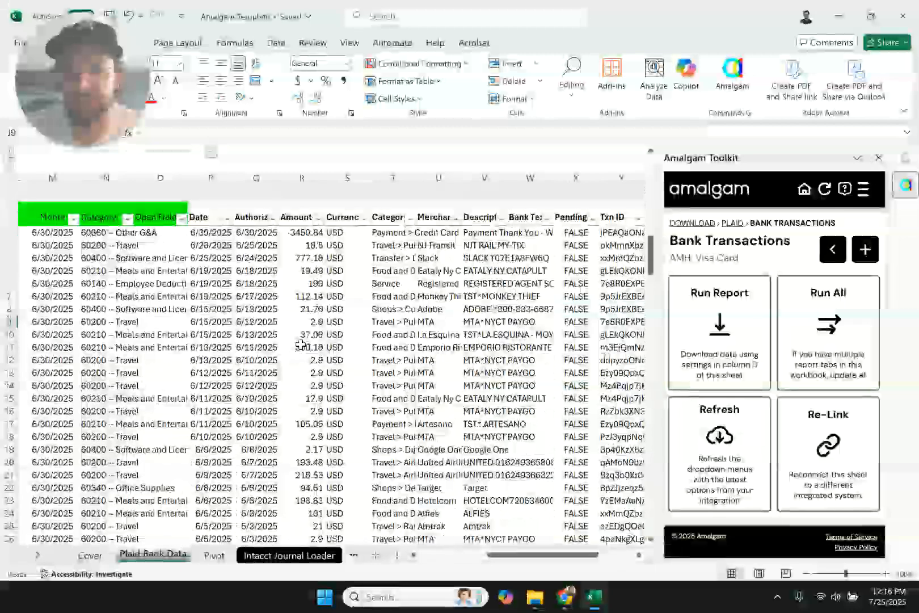
pyautogui.hscroll(-3, 297, 344)
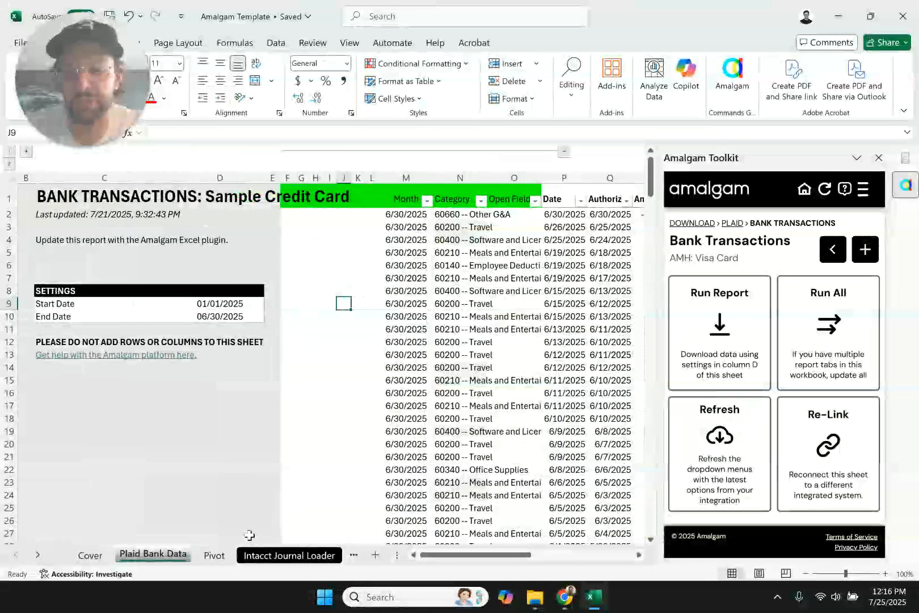
# Review the months, categories and totals on the Pivot sheet, comparing them with the Plaid Bank Data sheet
pyautogui.click(214, 554)
pyautogui.click(373, 316)
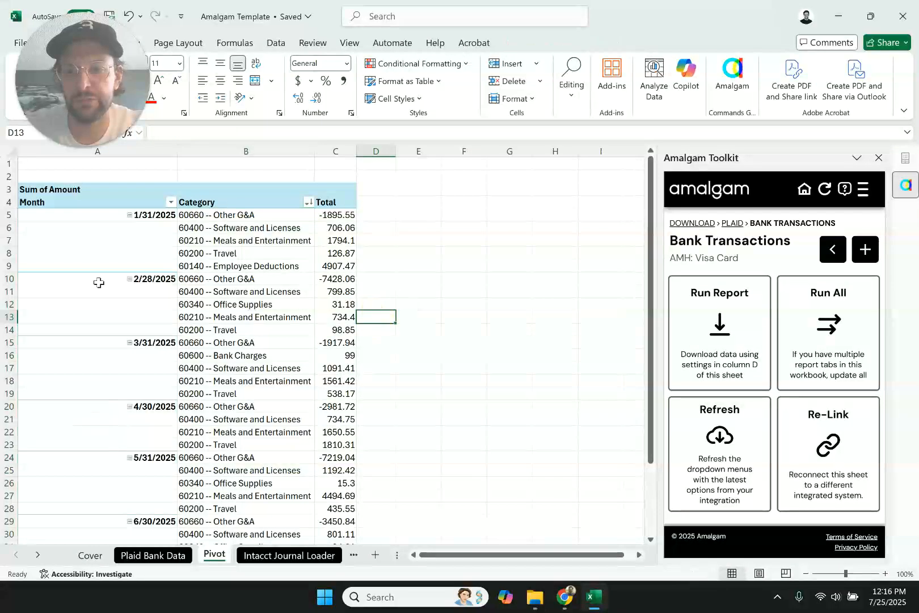
pyautogui.click(155, 216)
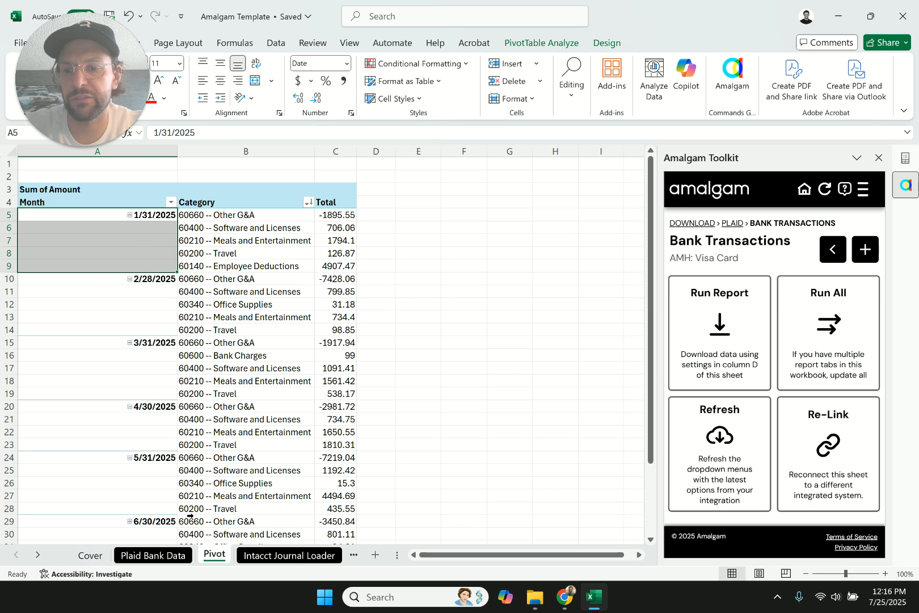
pyautogui.click(167, 561)
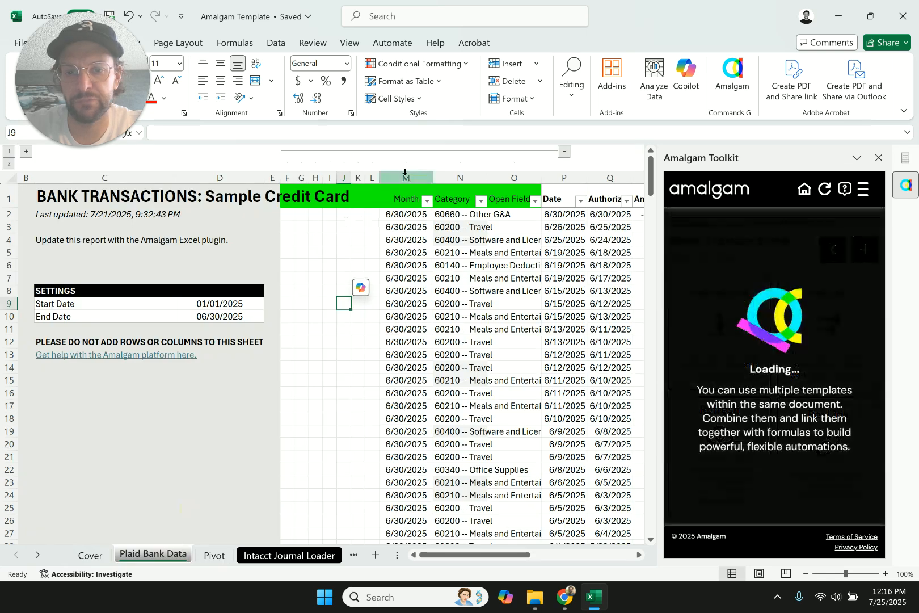
pyautogui.click(214, 556)
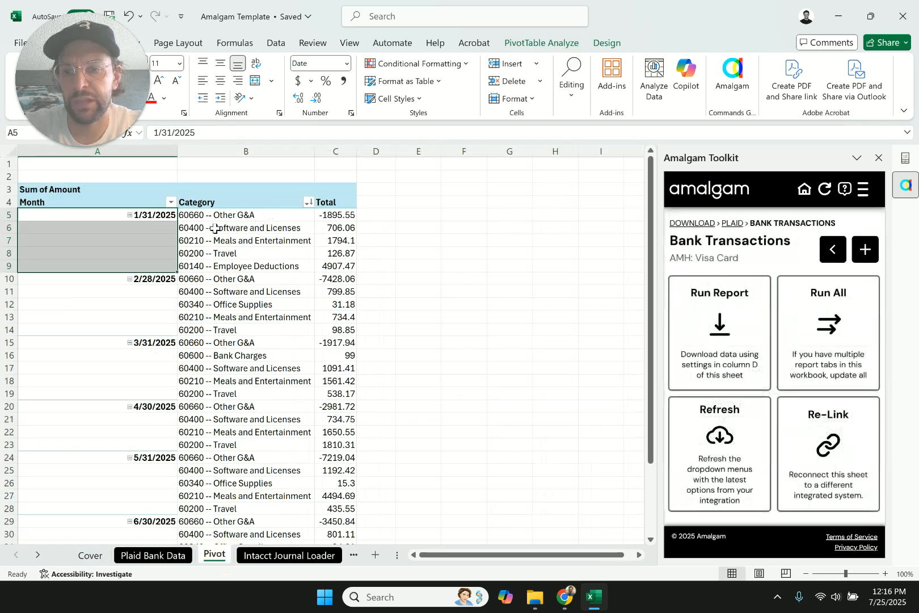
pyautogui.moveTo(216, 219); pyautogui.dragTo(217, 267)
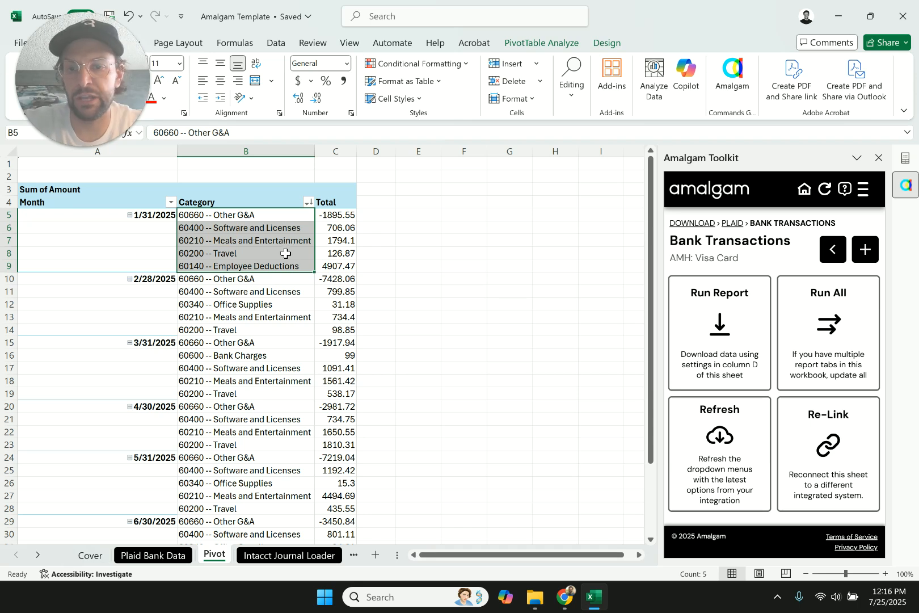
pyautogui.moveTo(346, 214); pyautogui.dragTo(332, 409)
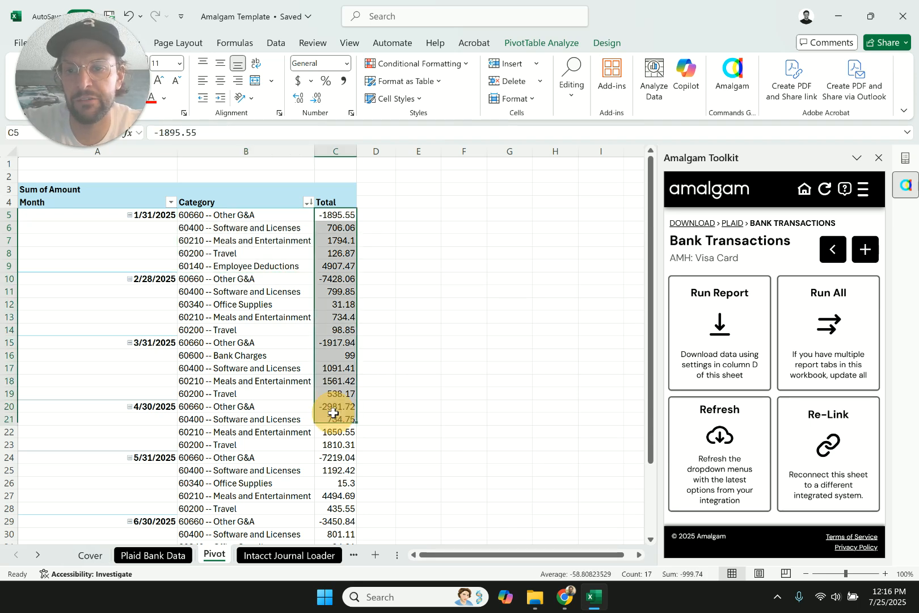
pyautogui.click(457, 342)
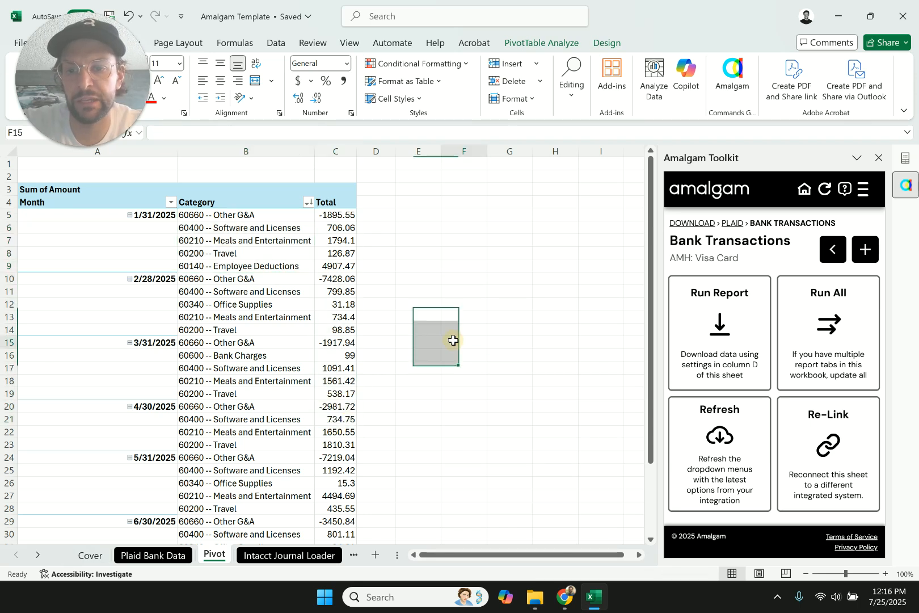
# Review the Intacct Journal Loader sheet and trace its first Date formula back to the month on the Pivot sheet
pyautogui.click(278, 556)
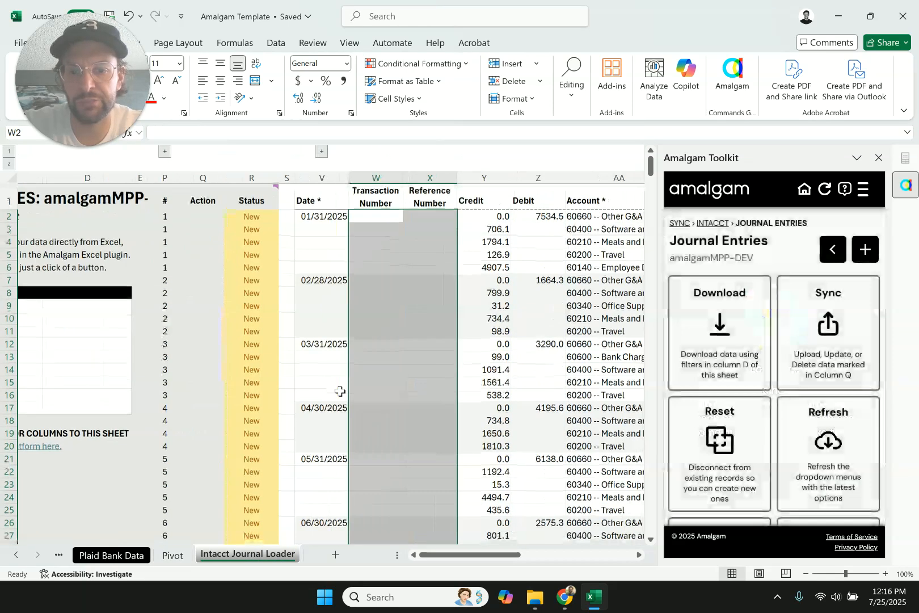
pyautogui.click(323, 297)
pyautogui.hscroll(5, 502, 271)
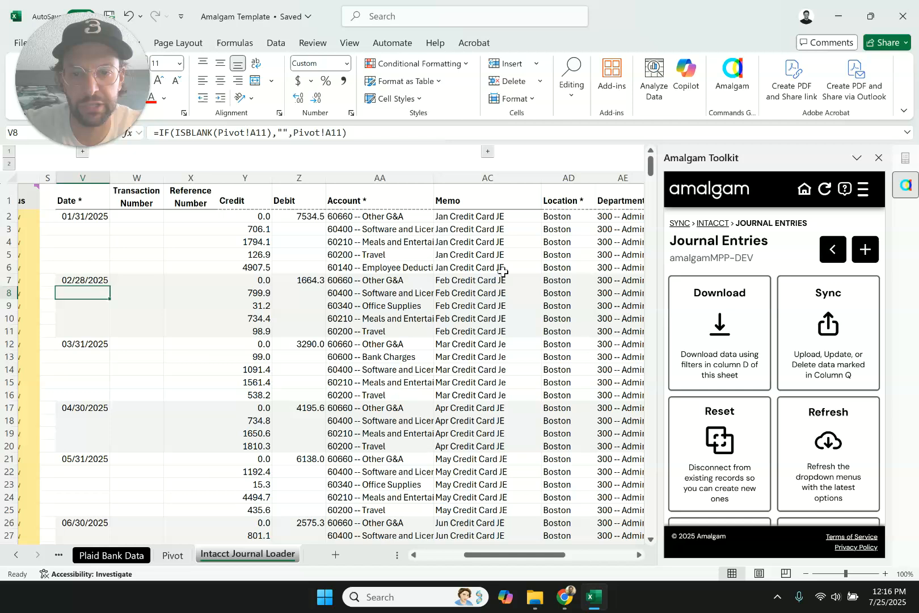
pyautogui.hscroll(-5, 503, 272)
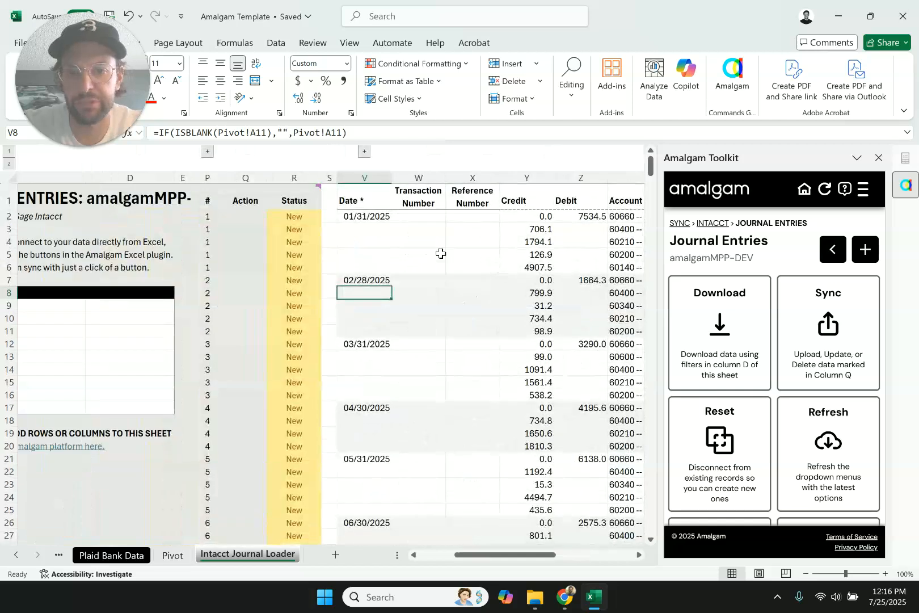
pyautogui.click(366, 217)
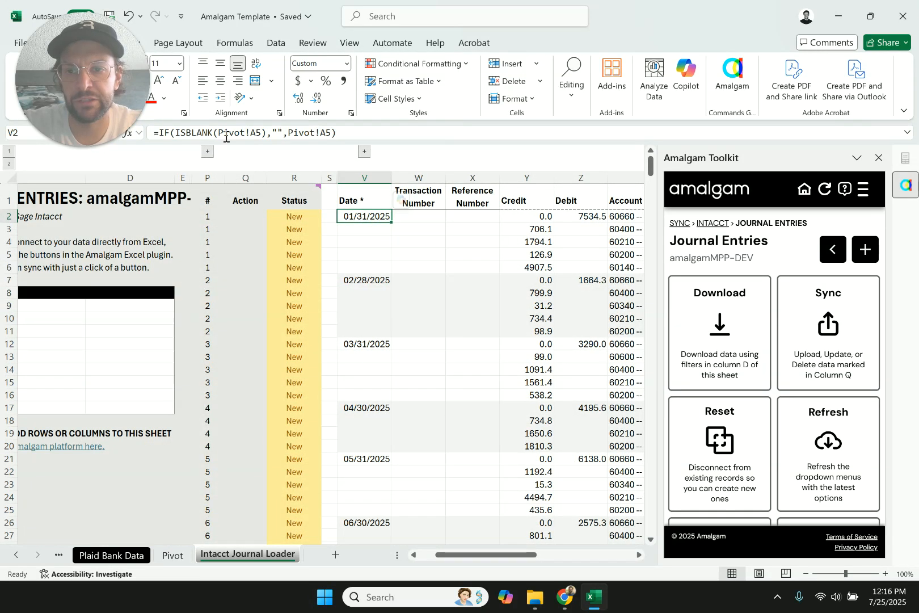
pyautogui.click(170, 555)
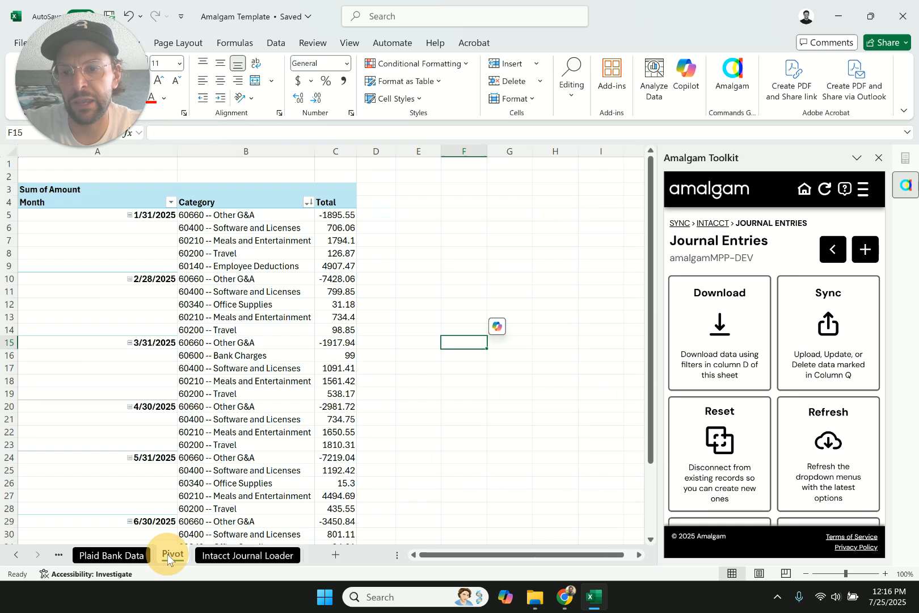
pyautogui.click(124, 215)
pyautogui.click(245, 555)
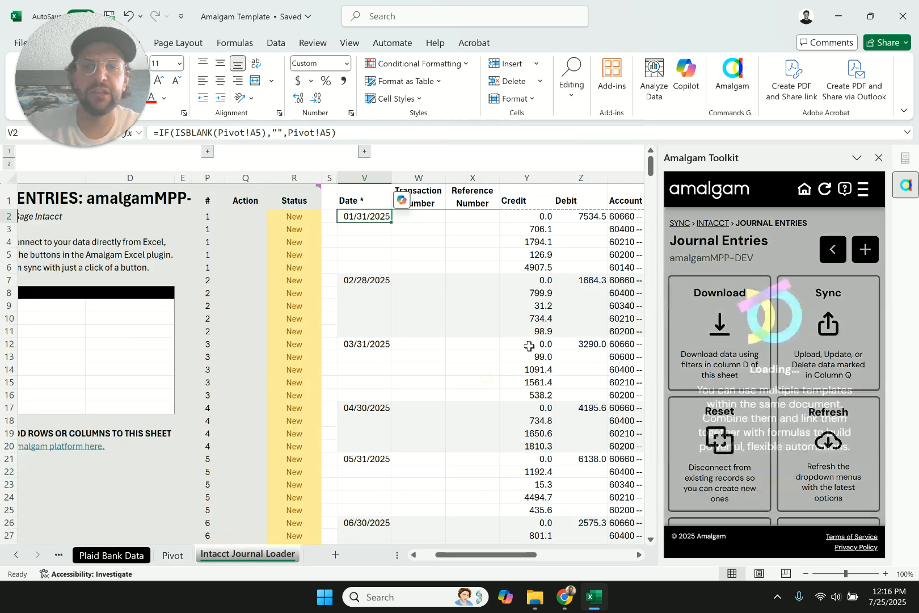
# Inspect the Credit and Account formulas and the Memo text of the January journal lines in the loader
pyautogui.hscroll(5, 528, 343)
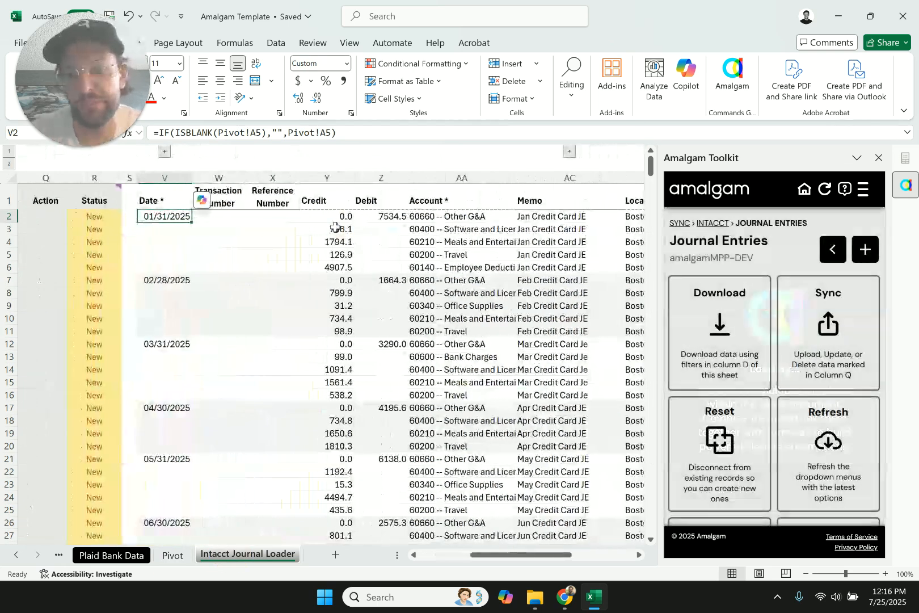
pyautogui.click(336, 227)
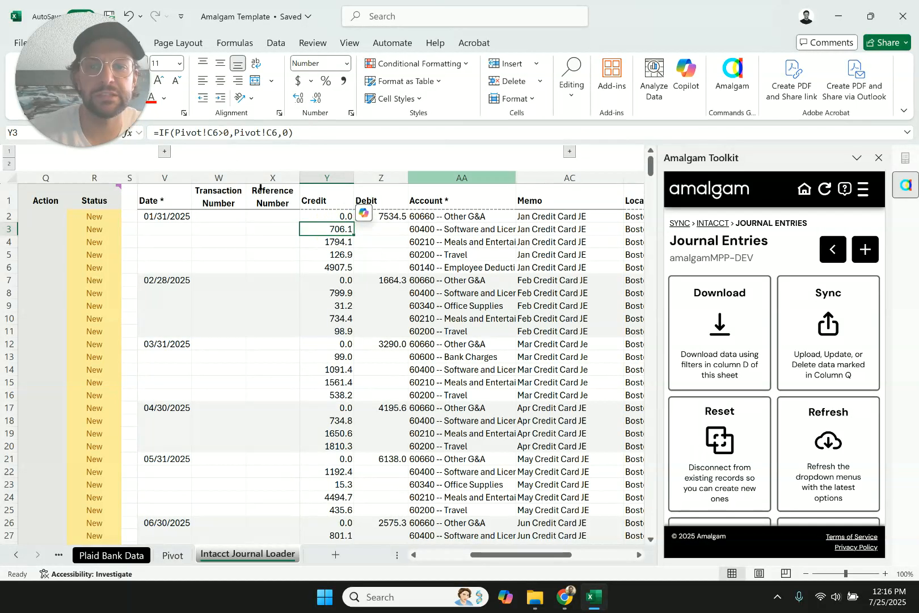
pyautogui.click(463, 215)
pyautogui.hscroll(3, 484, 242)
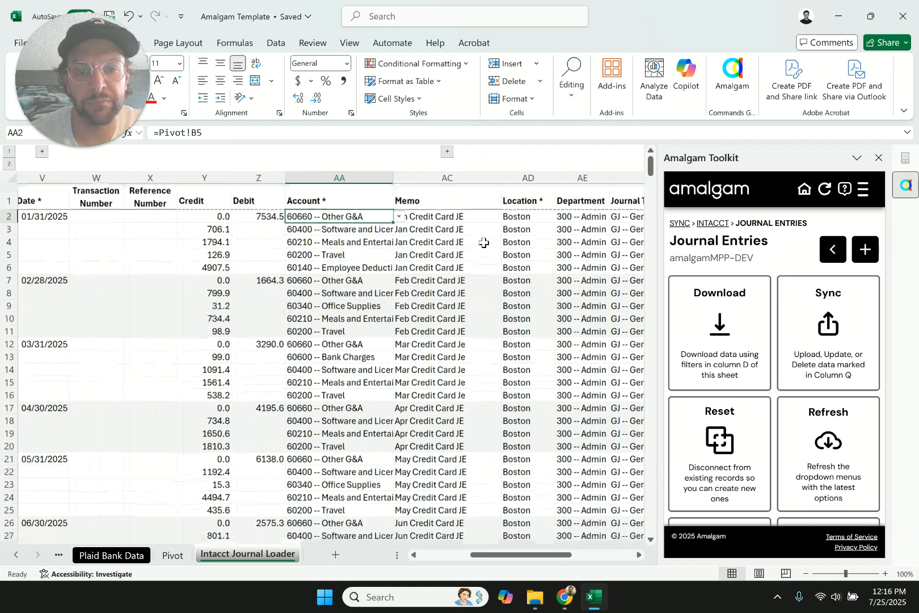
pyautogui.click(434, 242)
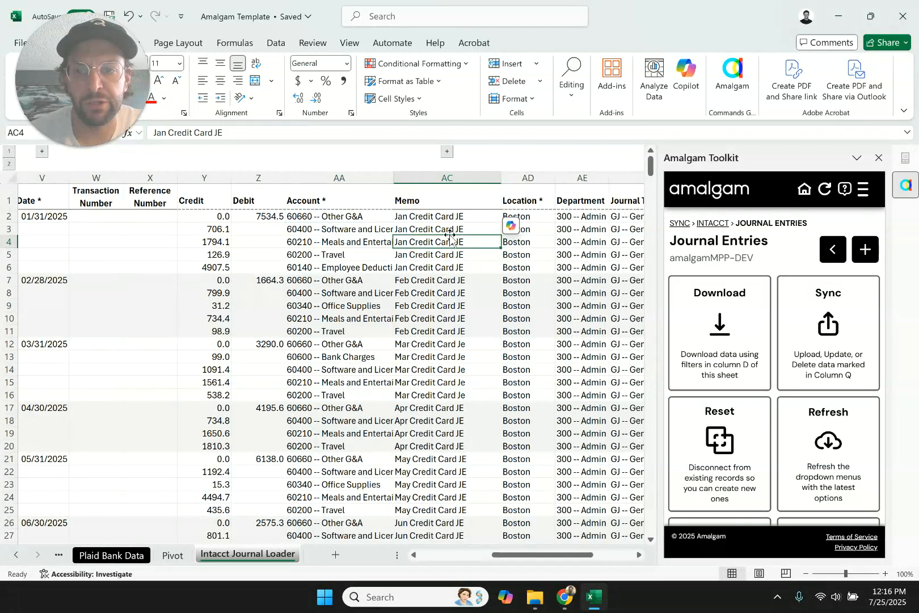
# Review the Location, Department, Journal Type and Class columns of the journal loader
pyautogui.hscroll(4, 405, 313)
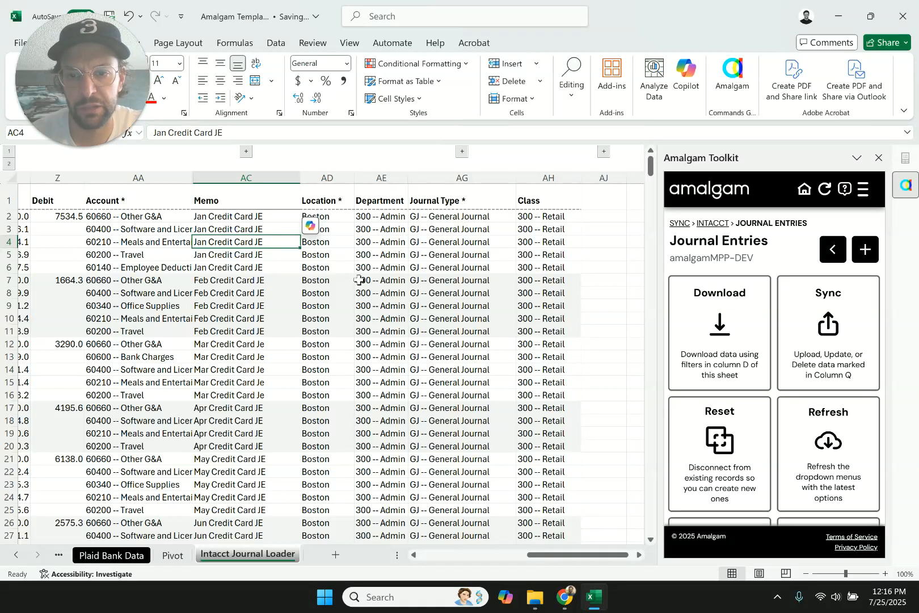
pyautogui.click(334, 199)
pyautogui.click(386, 199)
pyautogui.click(460, 198)
pyautogui.click(527, 194)
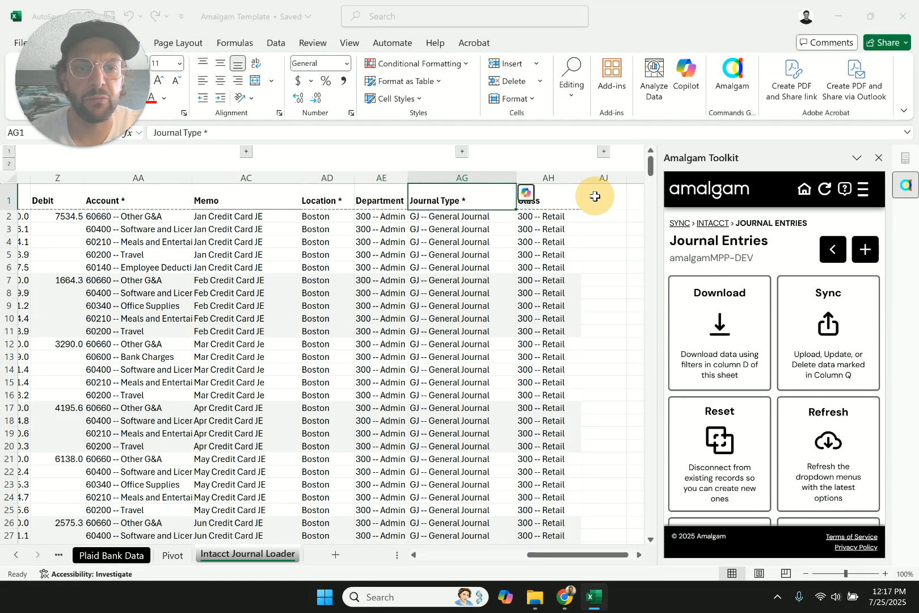
pyautogui.click(608, 280)
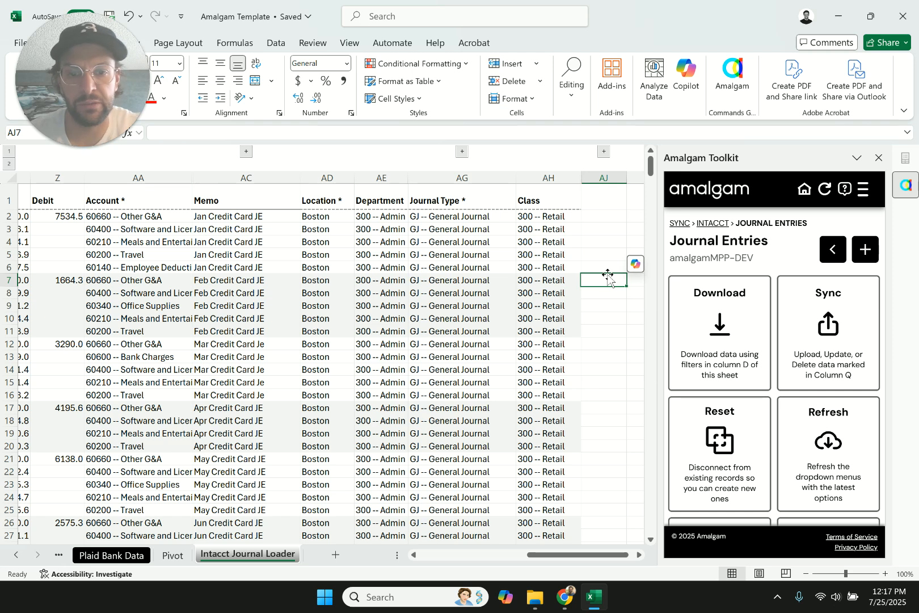
# Set the Action of the first journal line in row 2 to UPLOAD
pyautogui.scroll(-3, 406, 449)
pyautogui.scroll(3, 406, 449)
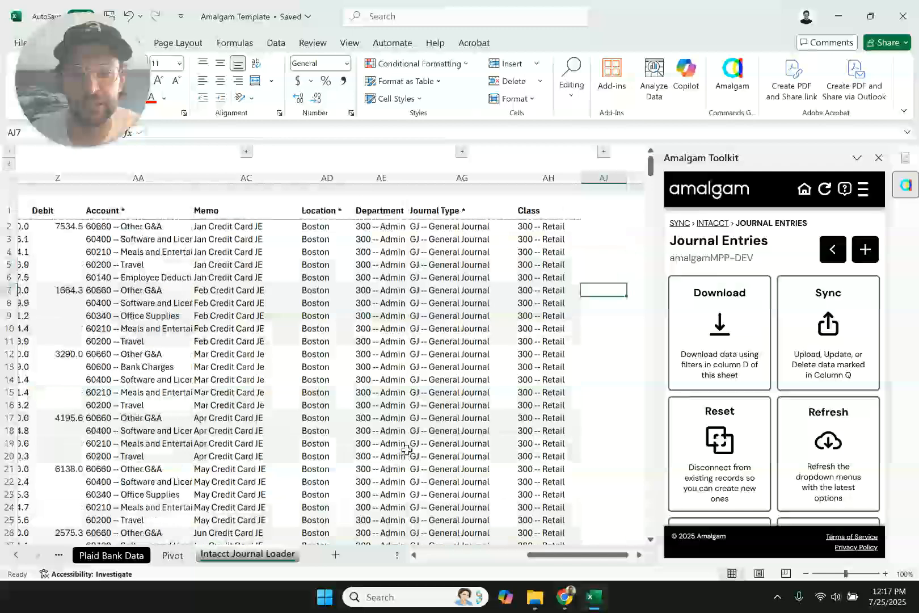
pyautogui.hscroll(-1, 406, 449)
pyautogui.hscroll(-4, 406, 449)
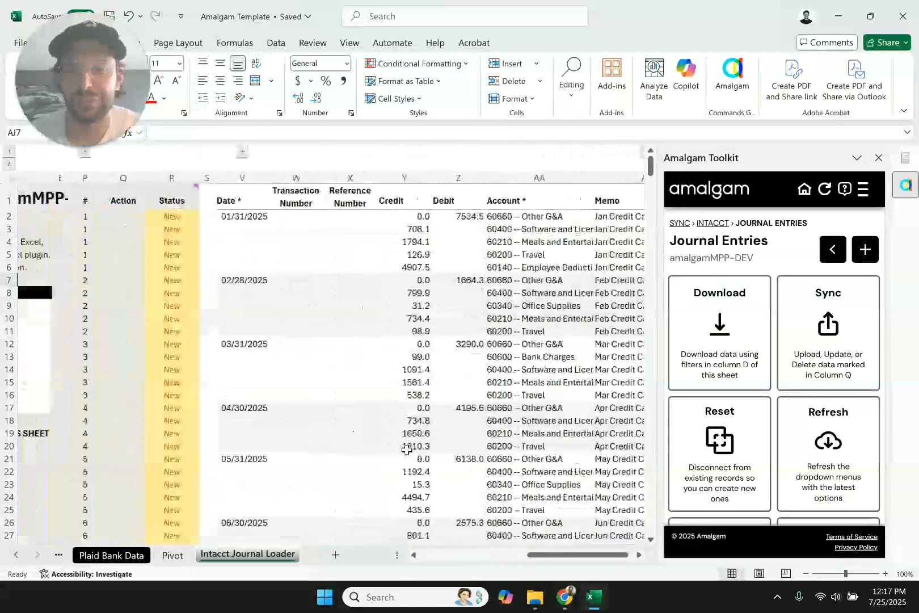
pyautogui.hscroll(1, 407, 449)
pyautogui.hscroll(-4, 406, 449)
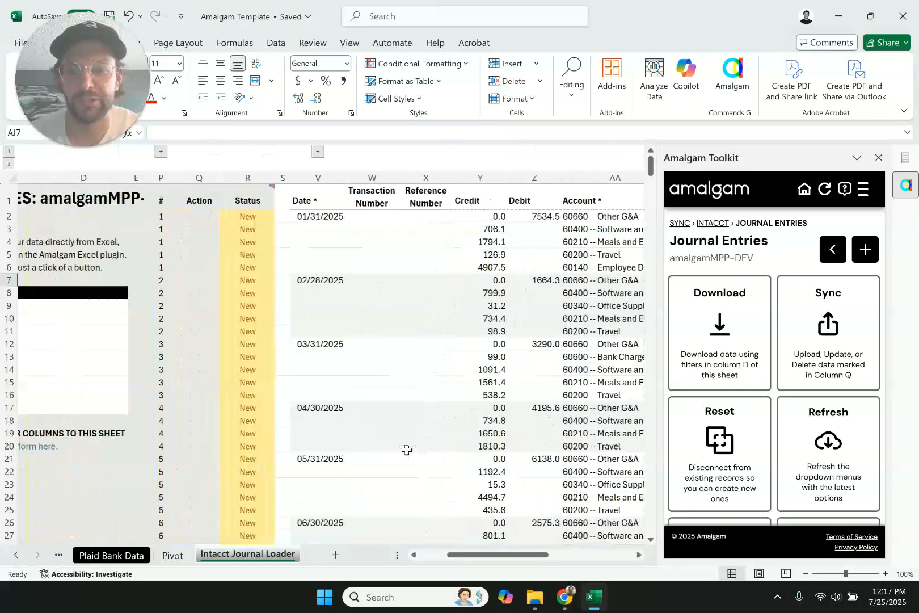
pyautogui.click(226, 221)
pyautogui.click(251, 216)
pyautogui.click(219, 228)
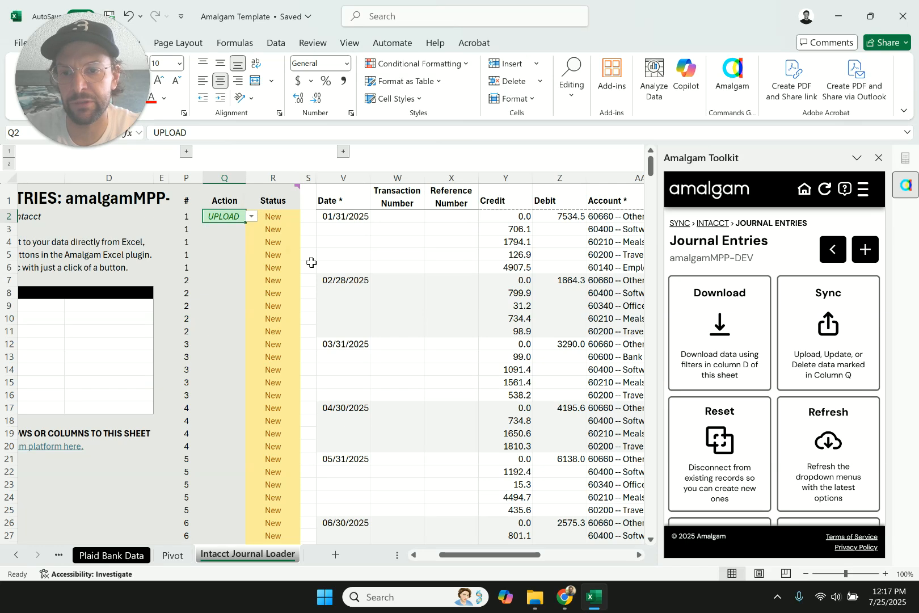
# Fill the UPLOAD action down the Action column through row 30, the last journal line
pyautogui.click(332, 286)
pyautogui.hotkey('ctrl', 'Down')
pyautogui.press('Left')
pyautogui.press('Left')
pyautogui.press('Left')
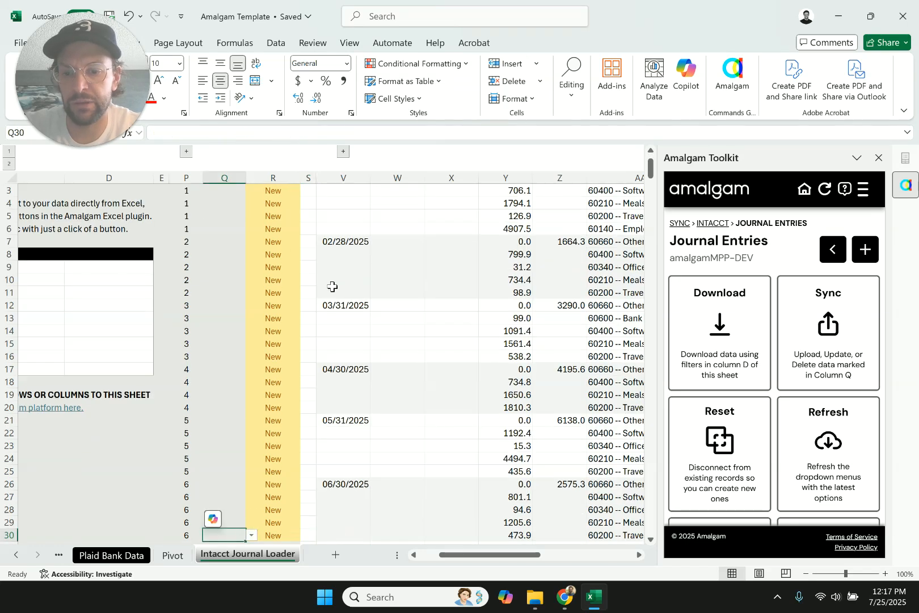
pyautogui.hotkey('ctrl', 'shift', 'Up')
pyautogui.hotkey('ctrl', 'd')
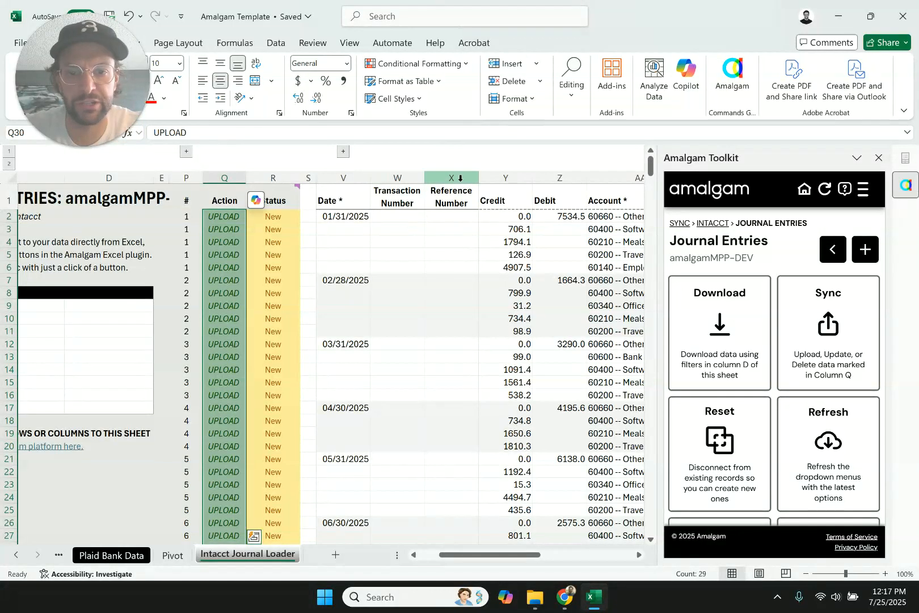
# Enter Hello1 as the Reference Number of the first 01/31/2025 journal line
pyautogui.click(393, 178)
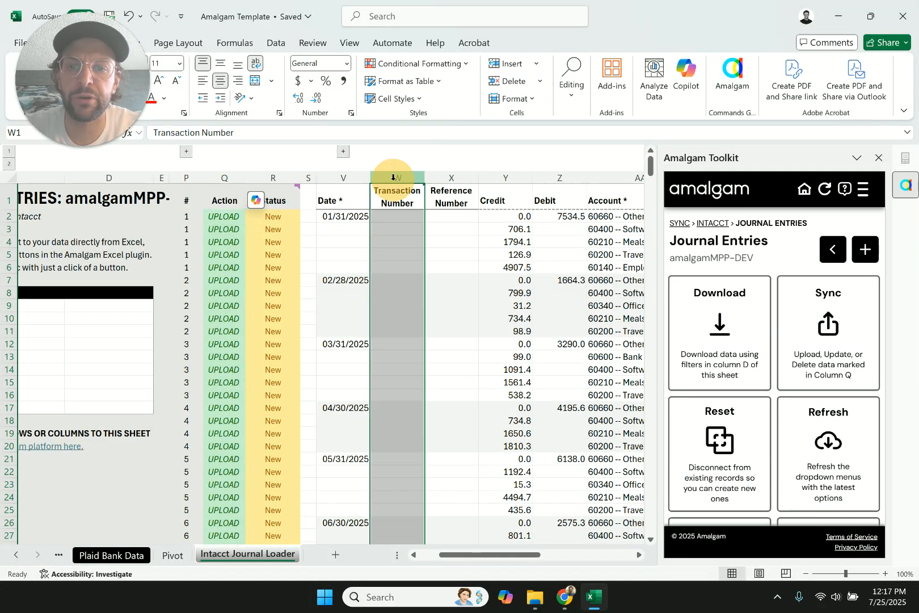
pyautogui.click(451, 254)
pyautogui.press('Up')
pyautogui.press('Up')
pyautogui.press('Up')
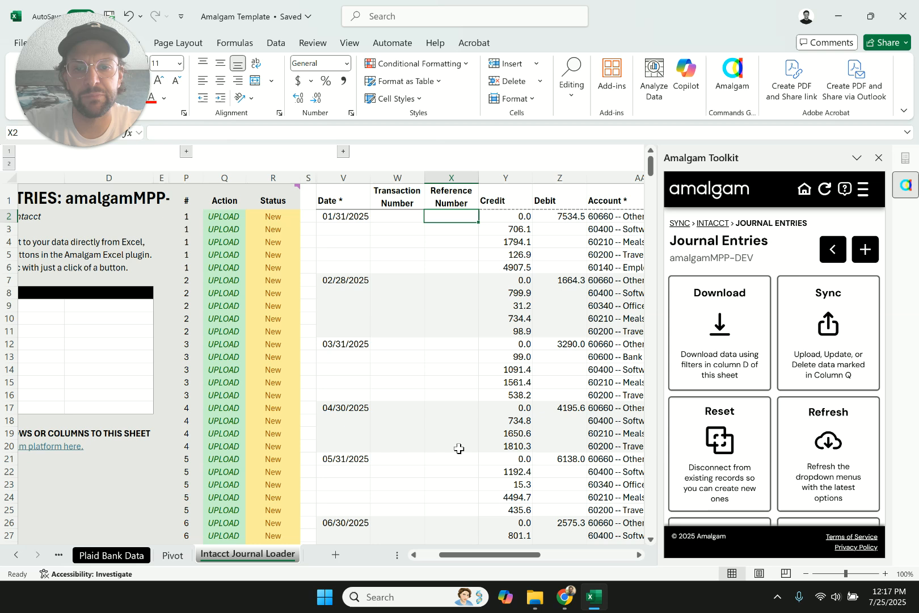
pyautogui.write('HJello1')
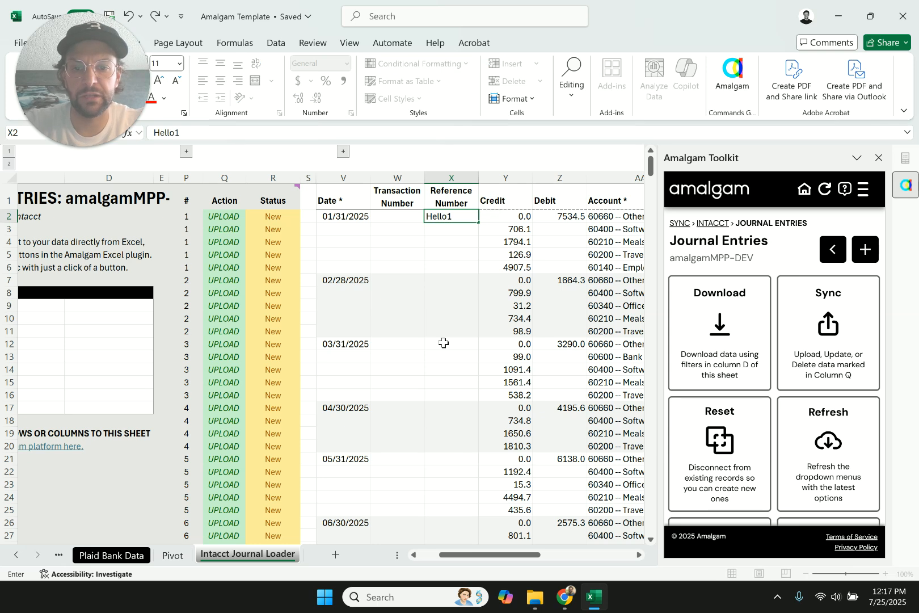
# Copy the Hello1 reference number down to the other lines of journal entry 1, through row 6
pyautogui.press('Return')
pyautogui.press('Up')
pyautogui.hotkey('shift', 'Down')
pyautogui.hotkey('shift', 'Down')
pyautogui.hotkey('shift', 'Down')
pyautogui.hotkey('shift', 'Down')
pyautogui.hotkey('ctrl', 'd')
pyautogui.click(443, 279)
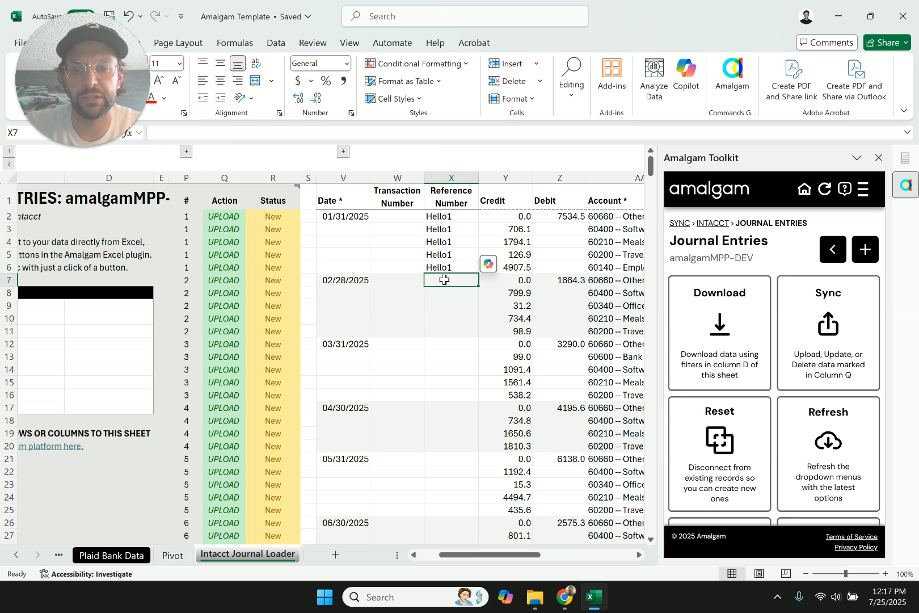
# Enter Hello2 as the Reference Number for all lines of the 02/28/2025 journal entry, rows 7 through 11
pyautogui.press('F2')
pyautogui.press('BackSpace')
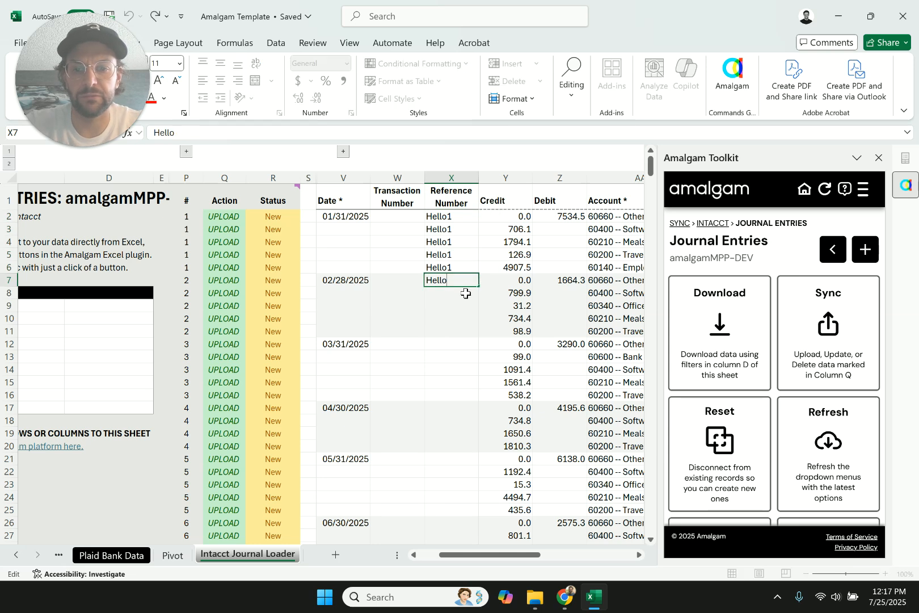
pyautogui.hotkey('ctrl', 'Return')
pyautogui.hotkey('shift', 'Down')
pyautogui.hotkey('shift', 'Down')
pyautogui.hotkey('shift', 'Down')
pyautogui.hotkey('shift', 'Down')
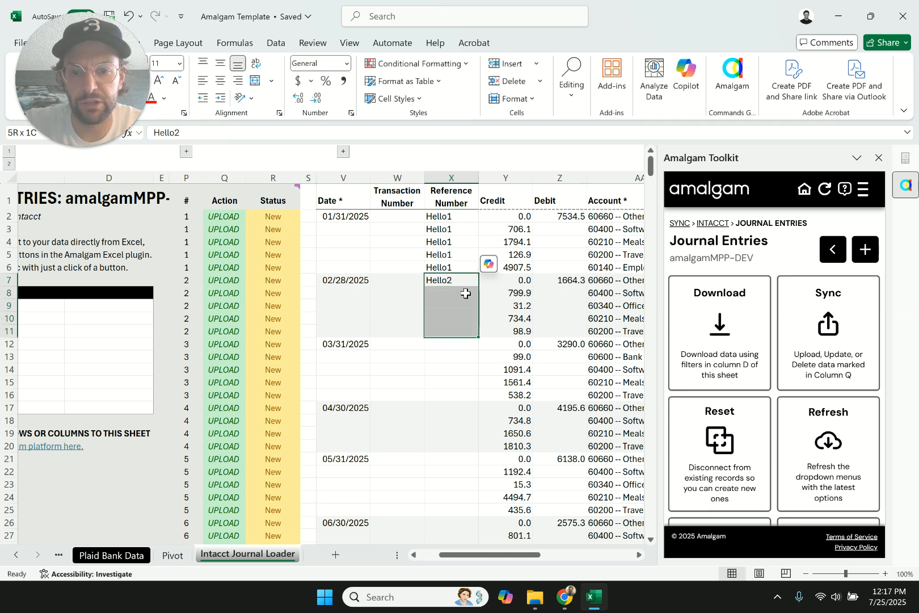
pyautogui.click(459, 396)
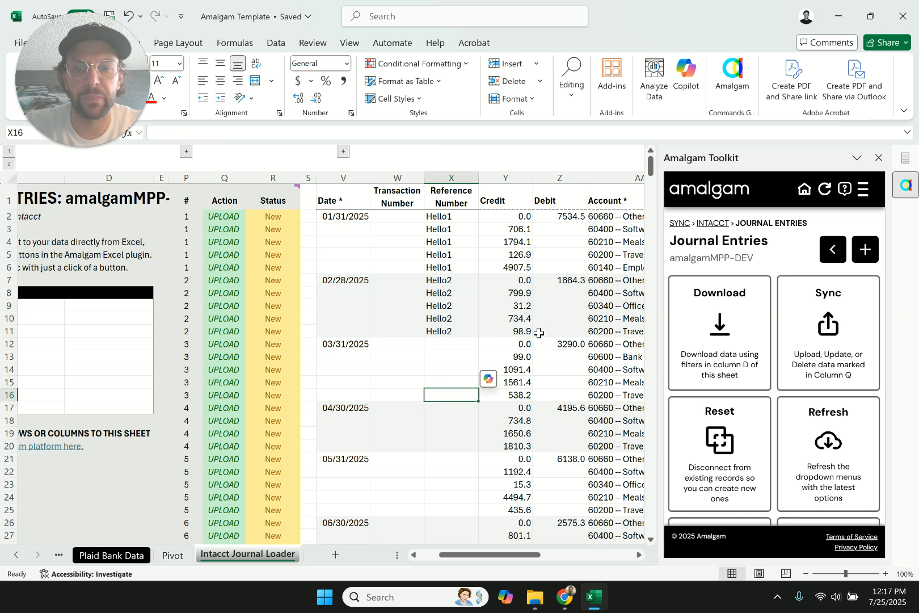
# Sync the journal lines marked UPLOAD to Sage Intacct from the Amalgam Toolkit
pyautogui.hscroll(2, 539, 332)
pyautogui.hscroll(3, 539, 332)
pyautogui.hscroll(-5, 539, 333)
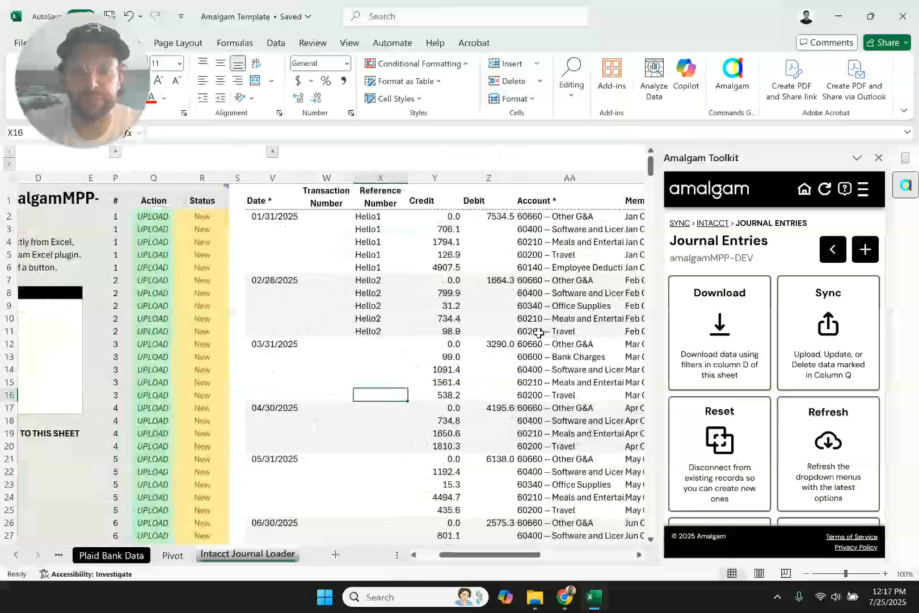
pyautogui.hscroll(-1, 538, 333)
pyautogui.hscroll(3, 539, 332)
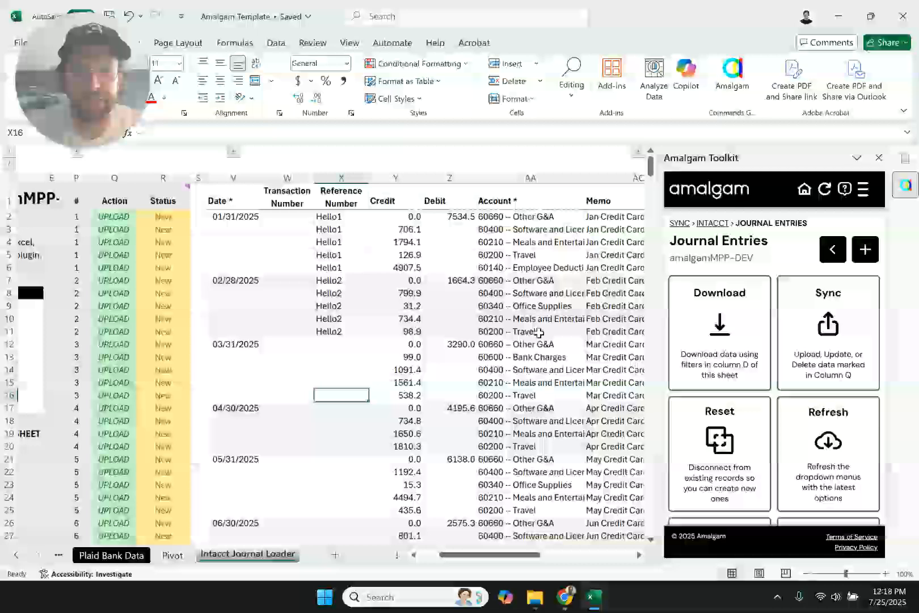
pyautogui.click(819, 296)
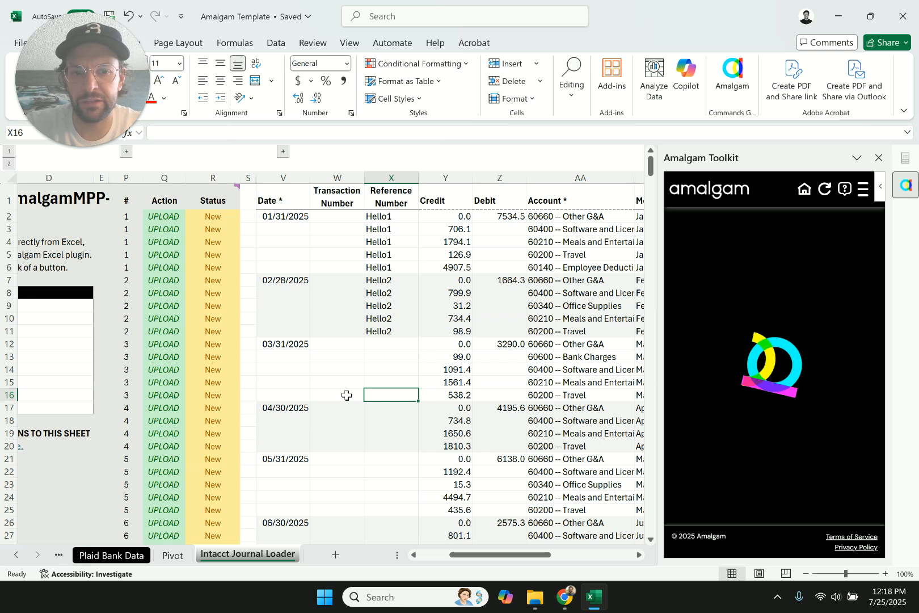
# Review the synced rows and center the contents of the Transaction Number column
pyautogui.hscroll(1, 431, 369)
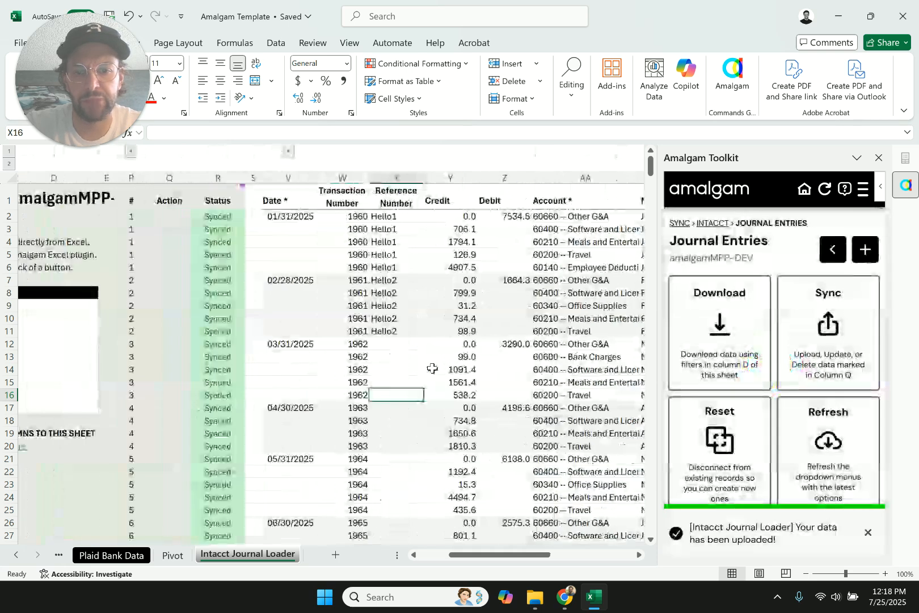
pyautogui.scroll(-3, 219, 350)
pyautogui.scroll(-1, 219, 350)
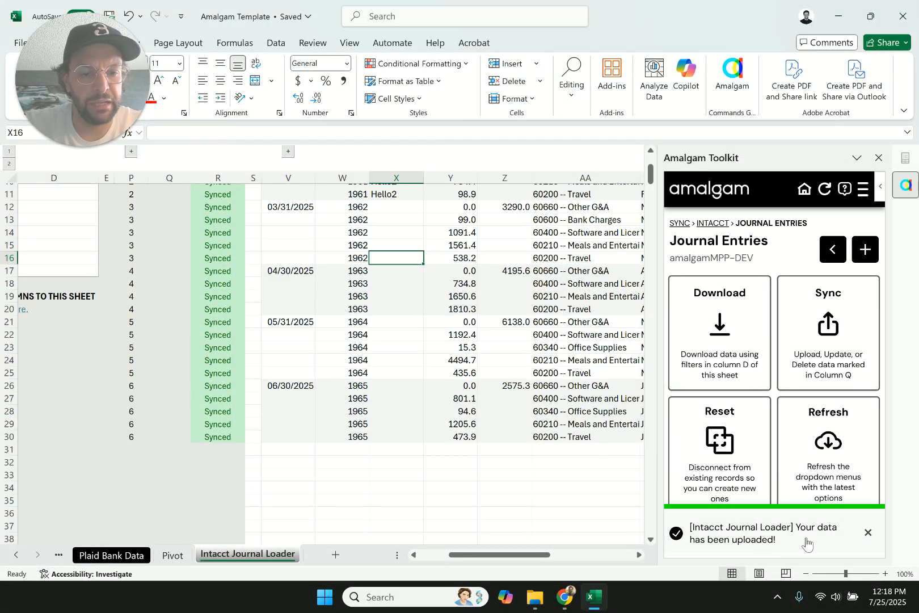
pyautogui.scroll(4, 482, 336)
pyautogui.hscroll(2, 482, 336)
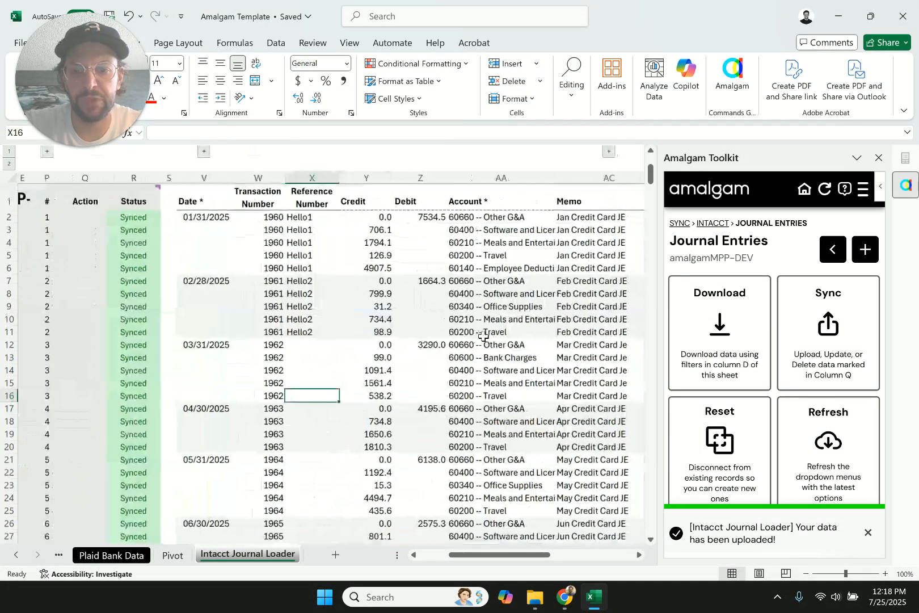
pyautogui.click(205, 178)
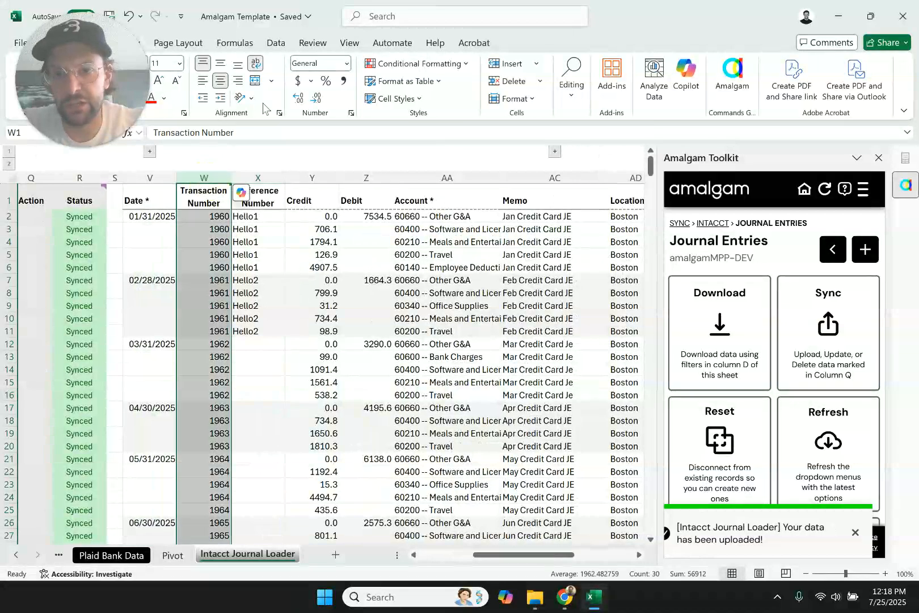
pyautogui.click(220, 63)
pyautogui.click(221, 80)
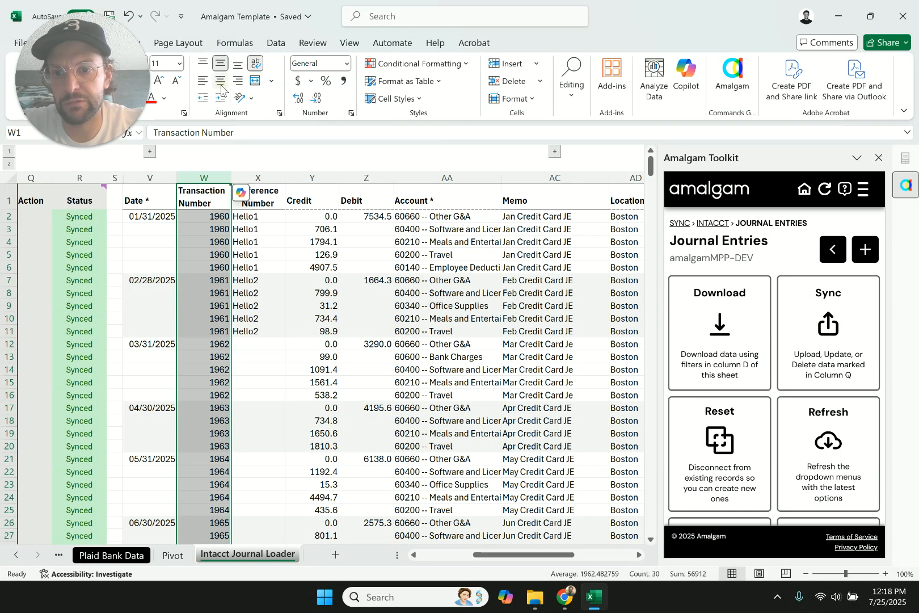
pyautogui.click(305, 277)
# Change the Department of the first 01/31/2025 journal line in row 2 to 500 -- IT
pyautogui.hscroll(3, 304, 274)
pyautogui.hscroll(-6, 303, 275)
pyautogui.hscroll(-1, 304, 275)
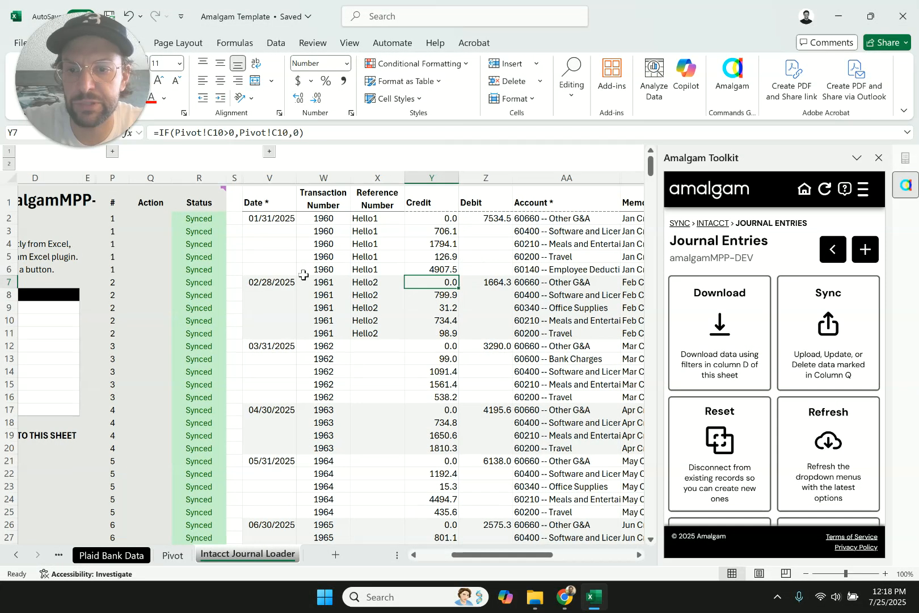
pyautogui.hscroll(10, 303, 275)
pyautogui.hscroll(3, 303, 275)
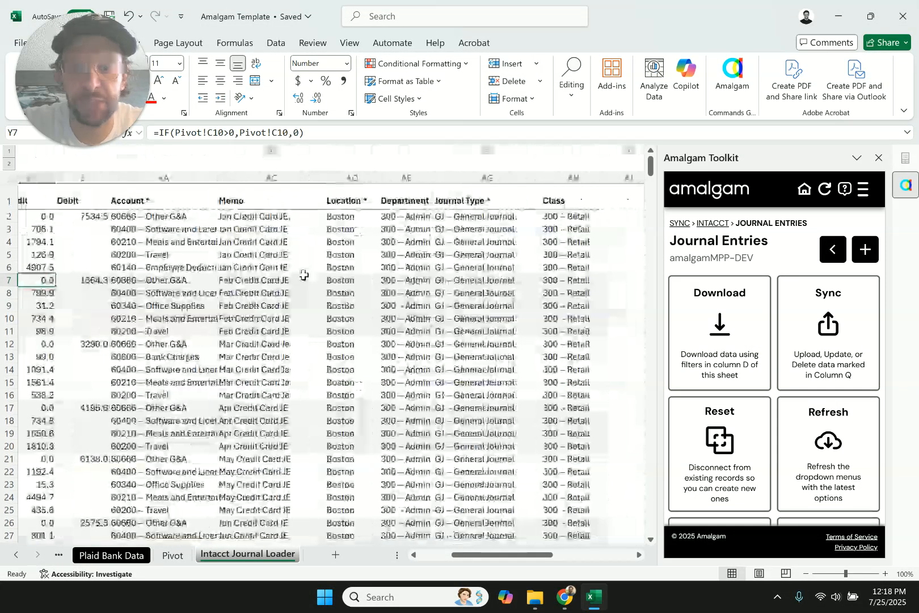
pyautogui.click(417, 217)
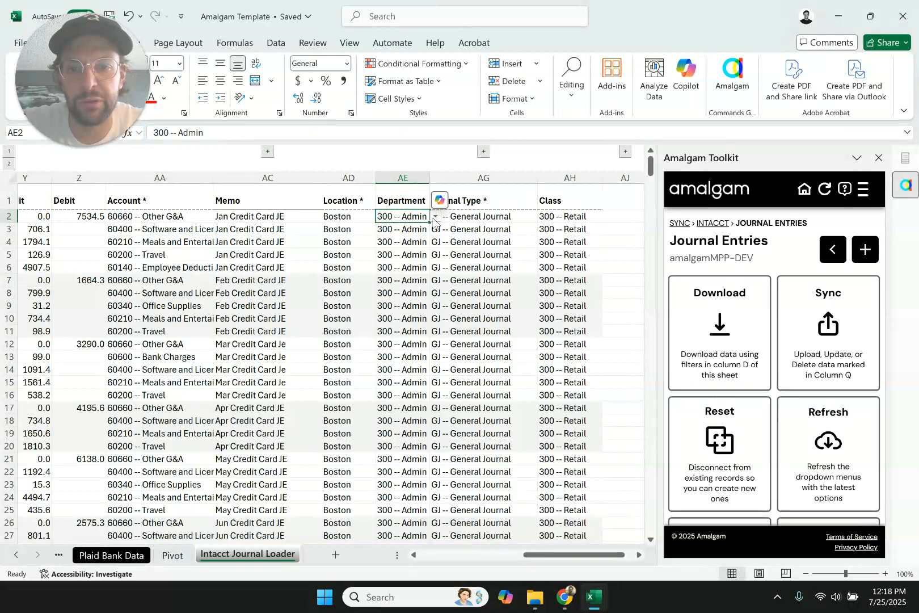
pyautogui.click(436, 217)
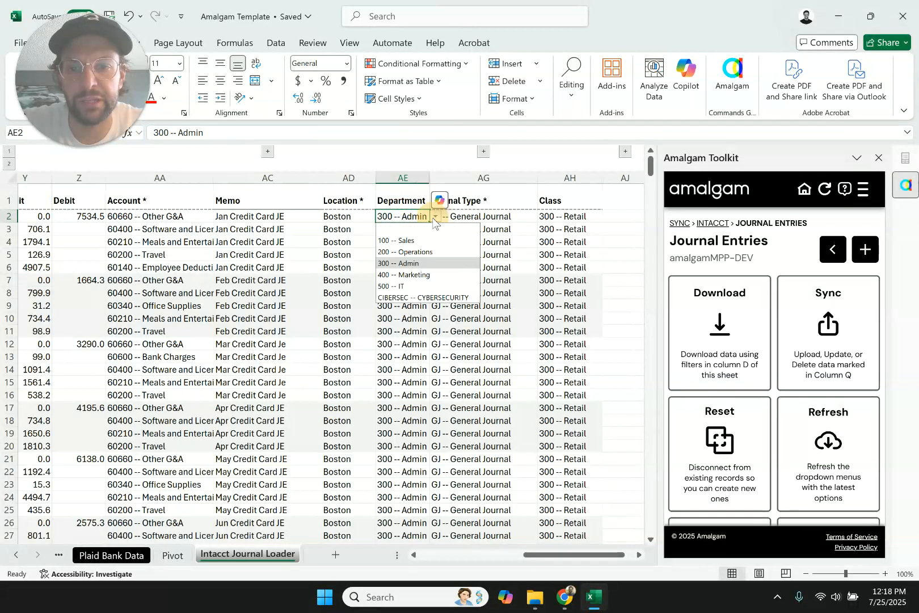
pyautogui.click(407, 287)
# Fill the 500 -- IT department down to the other lines of journal entry 1, through row 6
pyautogui.hotkey('shift', 'Down')
pyautogui.hotkey('shift', 'Down')
pyautogui.hotkey('shift', 'Down')
pyautogui.hotkey('shift', 'Down')
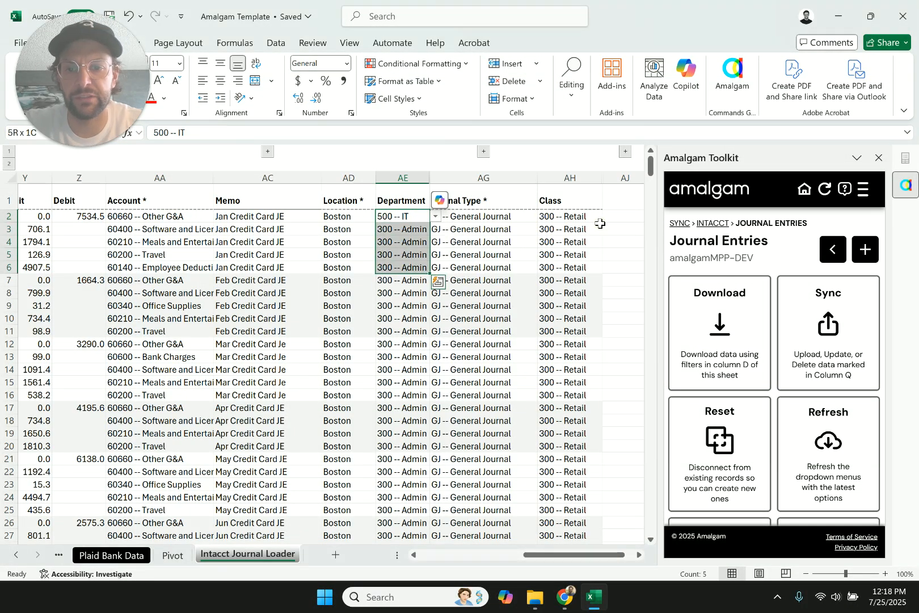
# Set the Action of all journal entry 1 lines, rows 2 through 6, to UPLOAD
pyautogui.hscroll(-10, 374, 351)
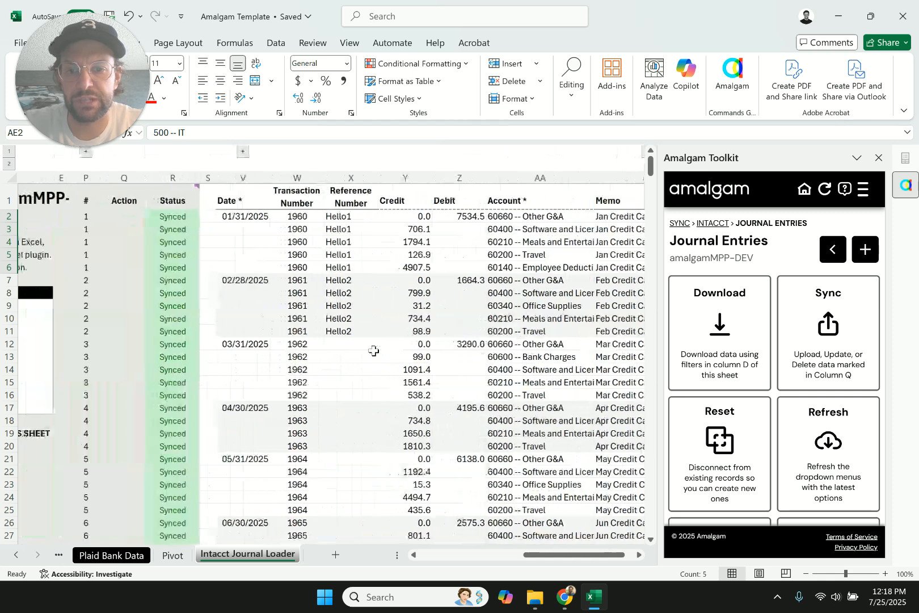
pyautogui.click(173, 215)
pyautogui.write('Up')
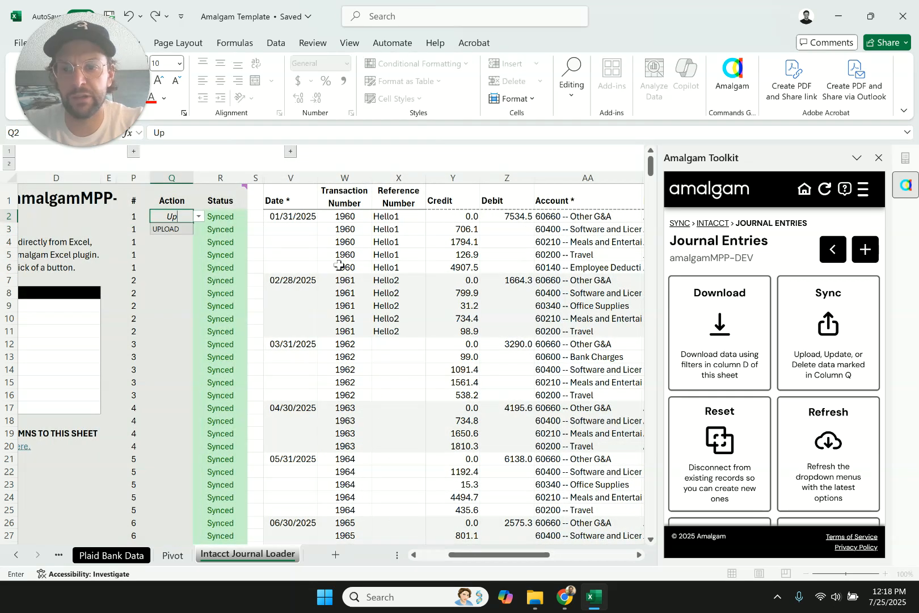
pyautogui.press('Return')
pyautogui.press('Up')
pyautogui.hotkey('shift', 'Down')
pyautogui.hotkey('shift', 'Down')
pyautogui.hotkey('shift', 'Down')
pyautogui.hotkey('shift', 'Down')
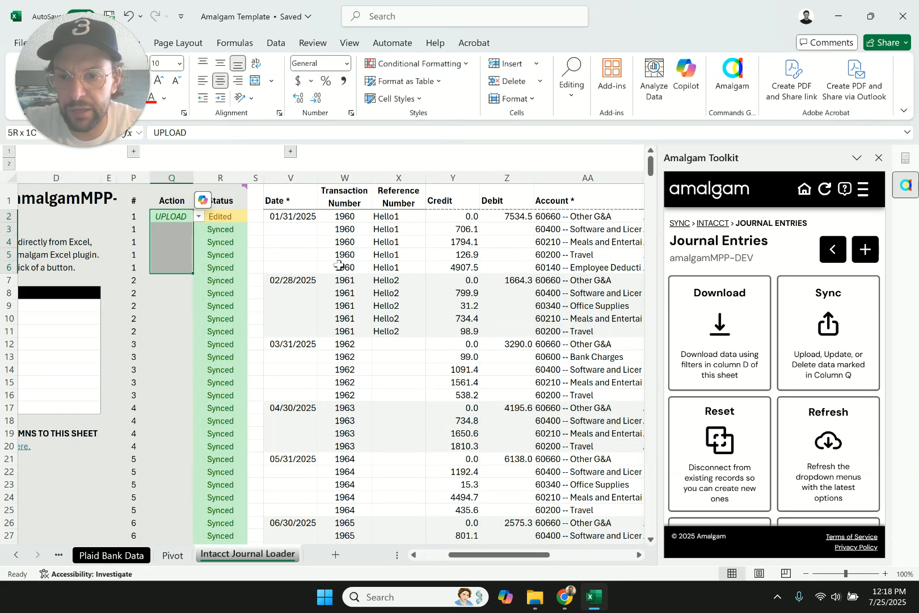
pyautogui.hotkey('ctrl', 'd')
pyautogui.click(474, 317)
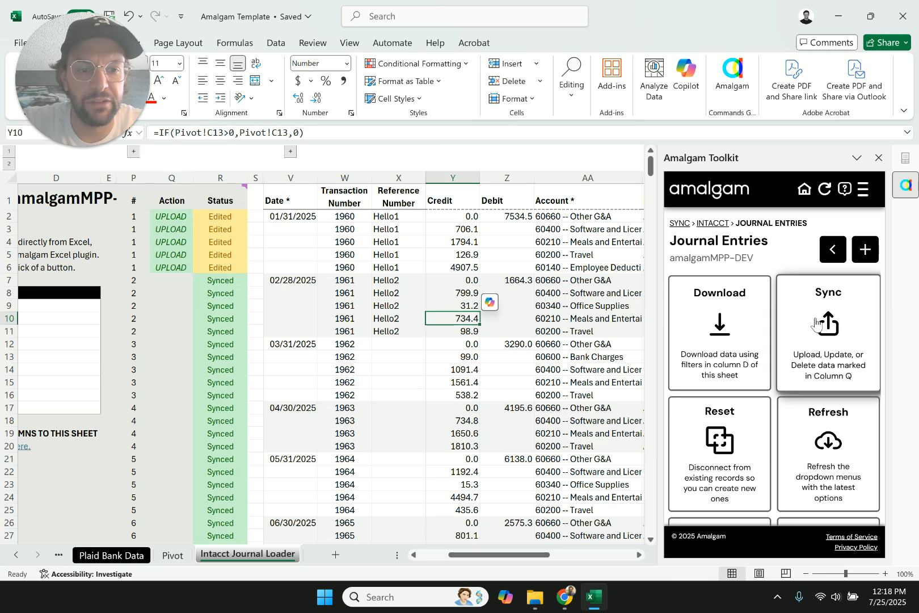
# Try to sync the edited journal entry 1 to Sage Intacct and review its departments against the response
pyautogui.click(828, 352)
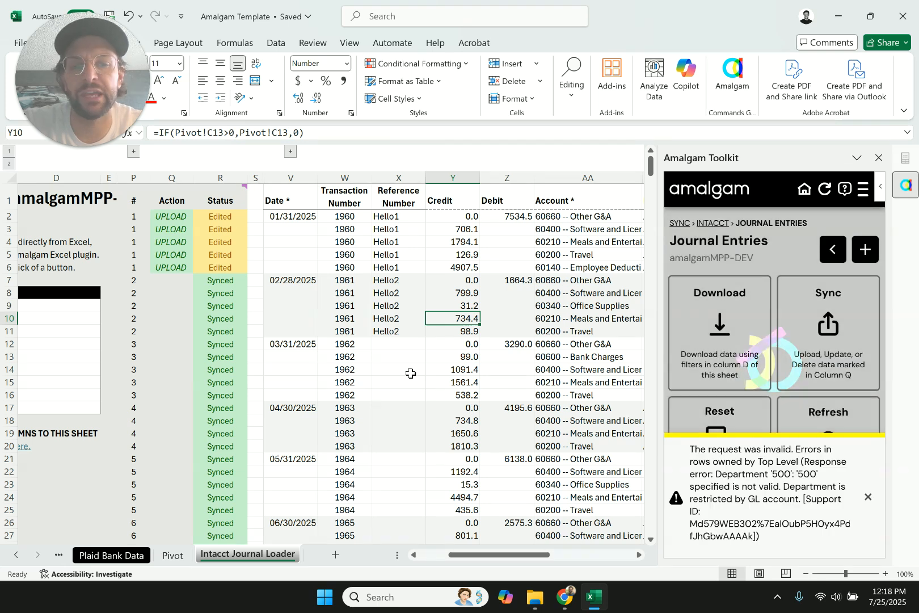
pyautogui.hscroll(3, 610, 467)
pyautogui.hscroll(2, 610, 466)
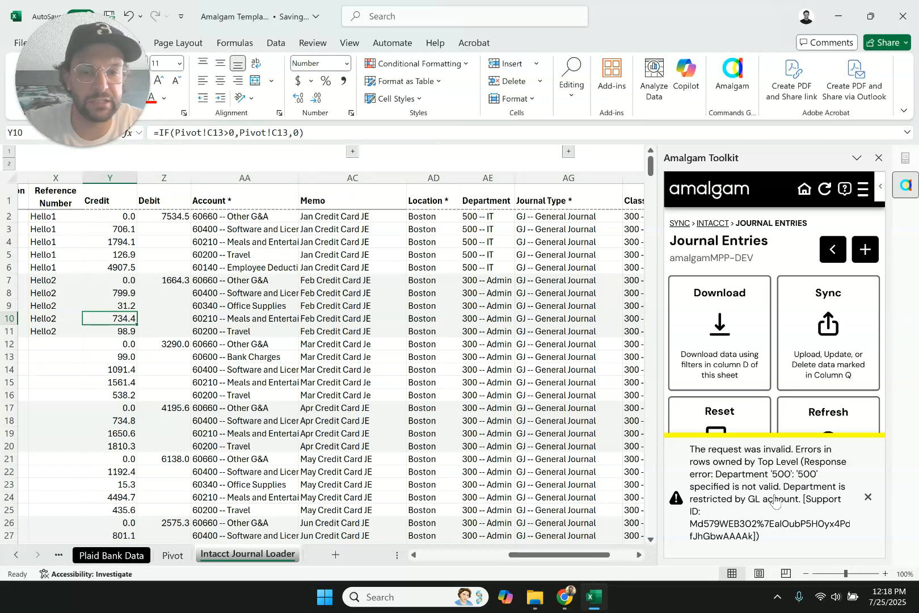
pyautogui.hscroll(-3, 489, 234)
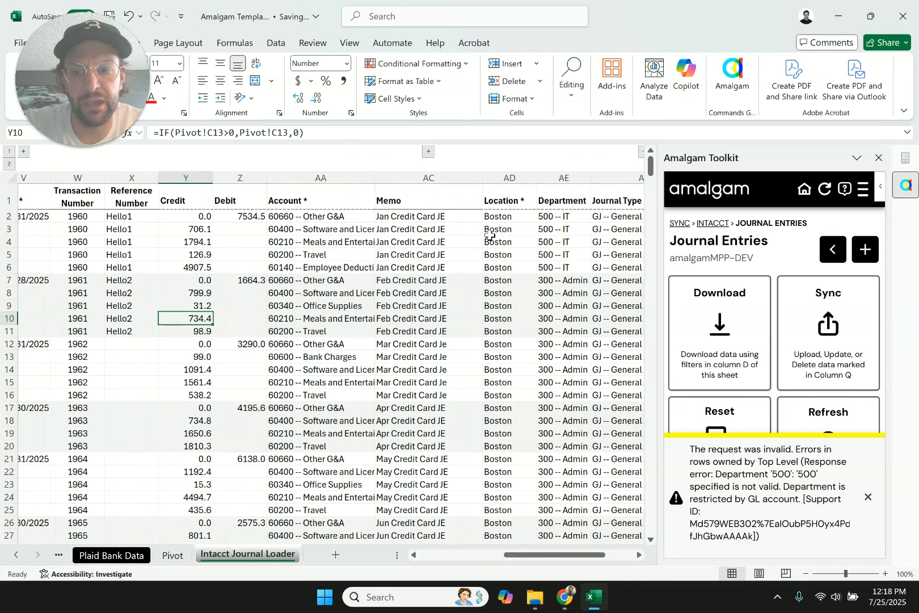
pyautogui.hscroll(2, 489, 234)
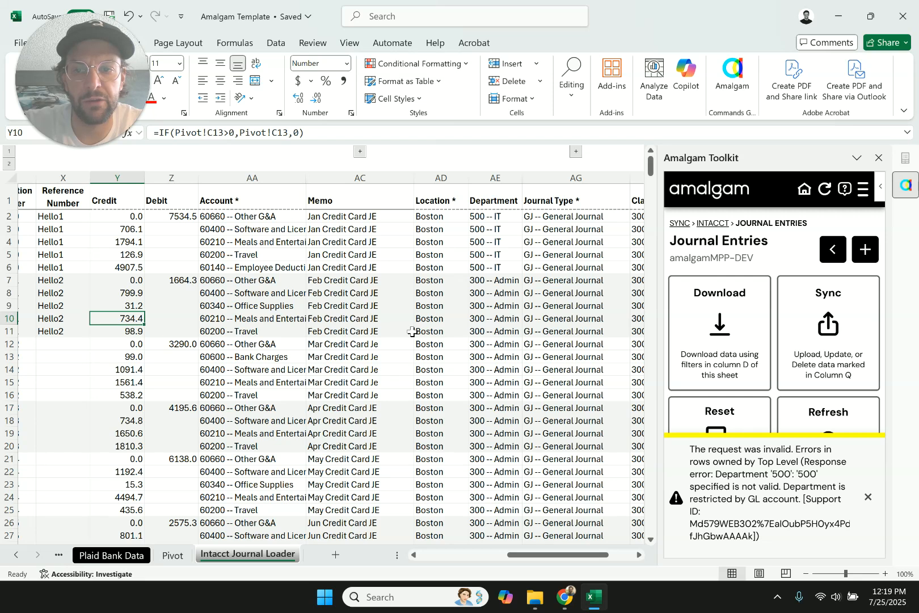
pyautogui.hscroll(2, 412, 331)
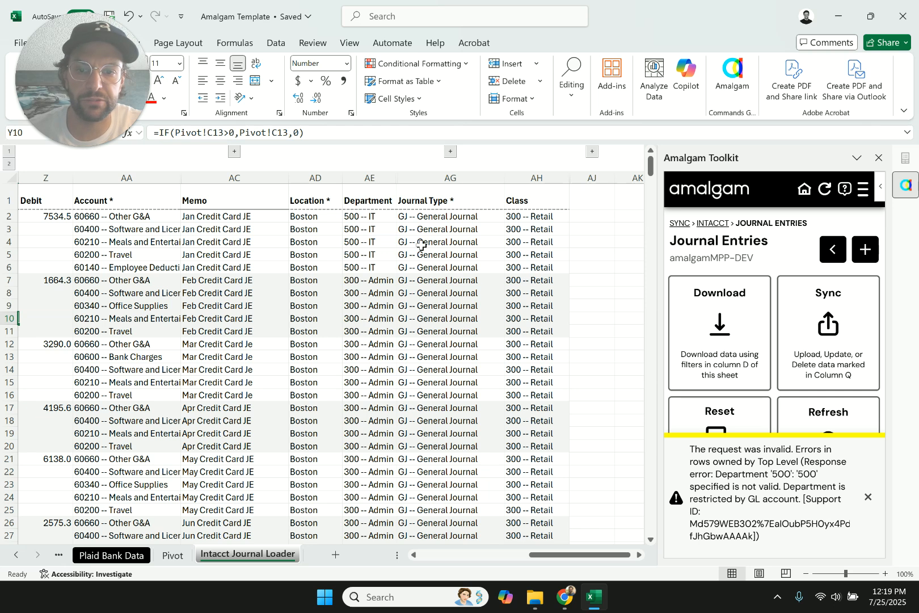
# Examine the Class and Journal Type choices for journal entry 1, keeping GJ -- General Journal in row 4
pyautogui.click(526, 234)
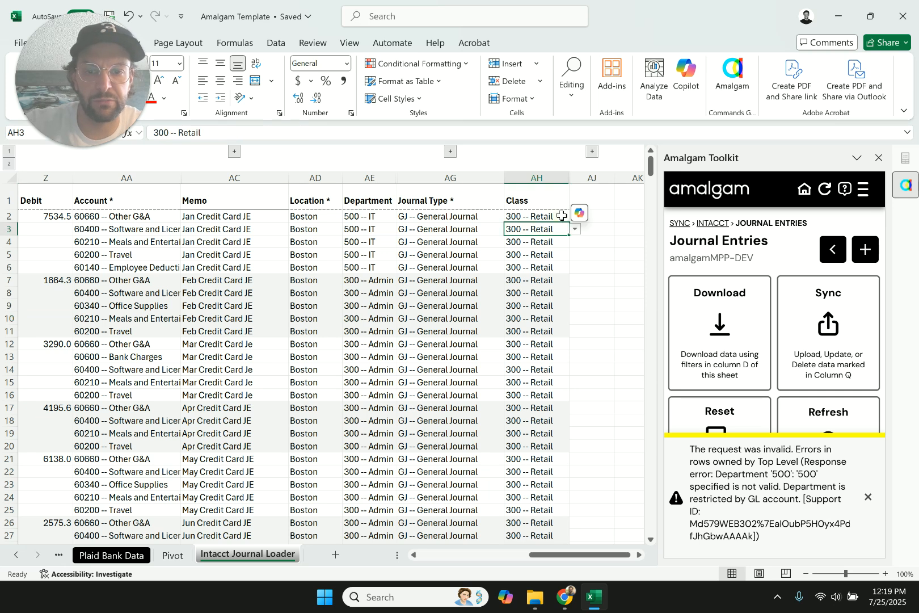
pyautogui.click(448, 240)
pyautogui.click(510, 241)
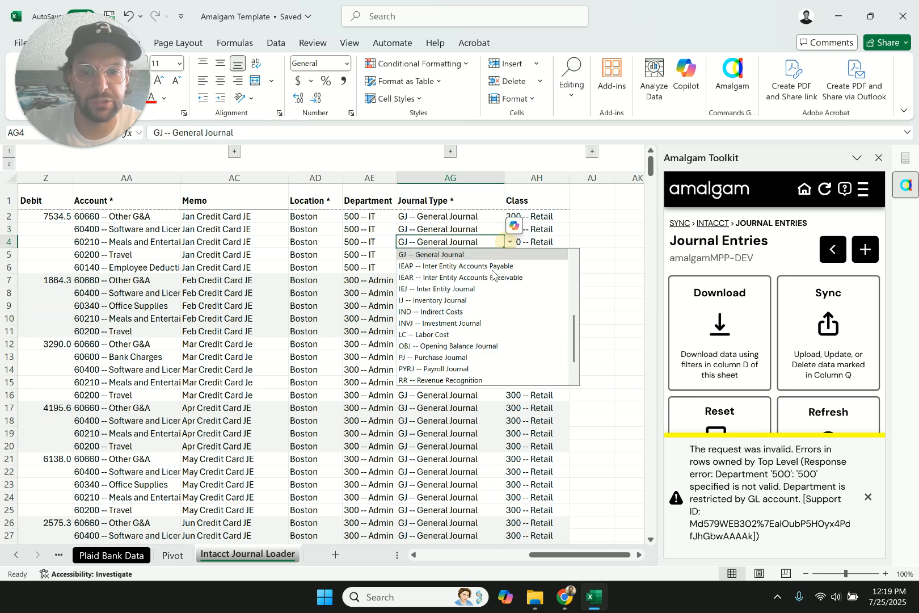
pyautogui.scroll(-1, 480, 324)
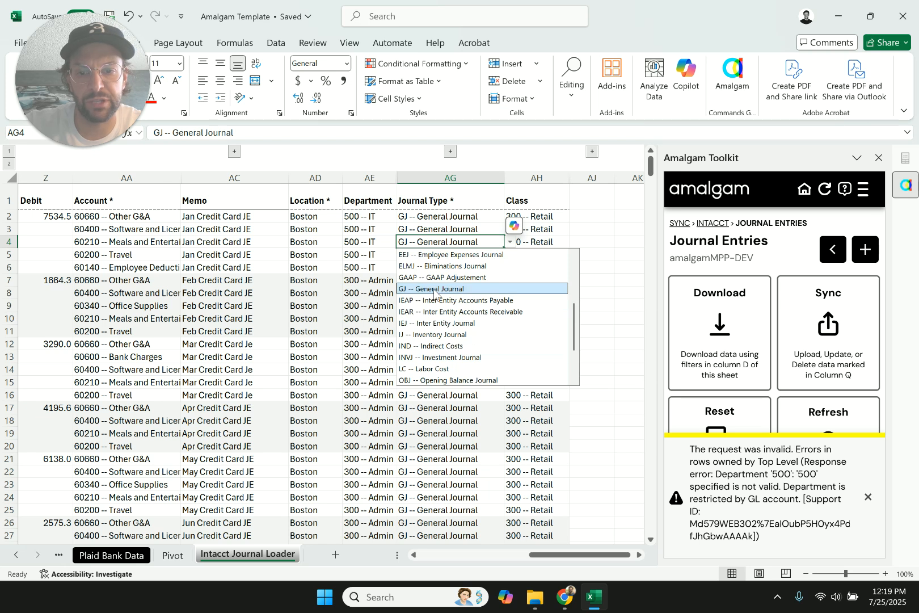
pyautogui.click(435, 291)
pyautogui.hscroll(-10, 346, 309)
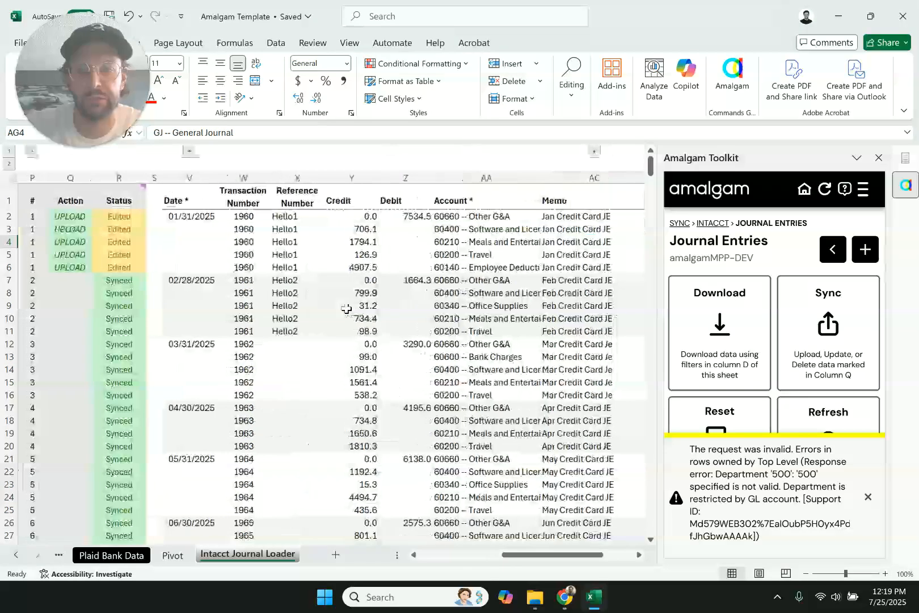
pyautogui.hscroll(-2, 346, 309)
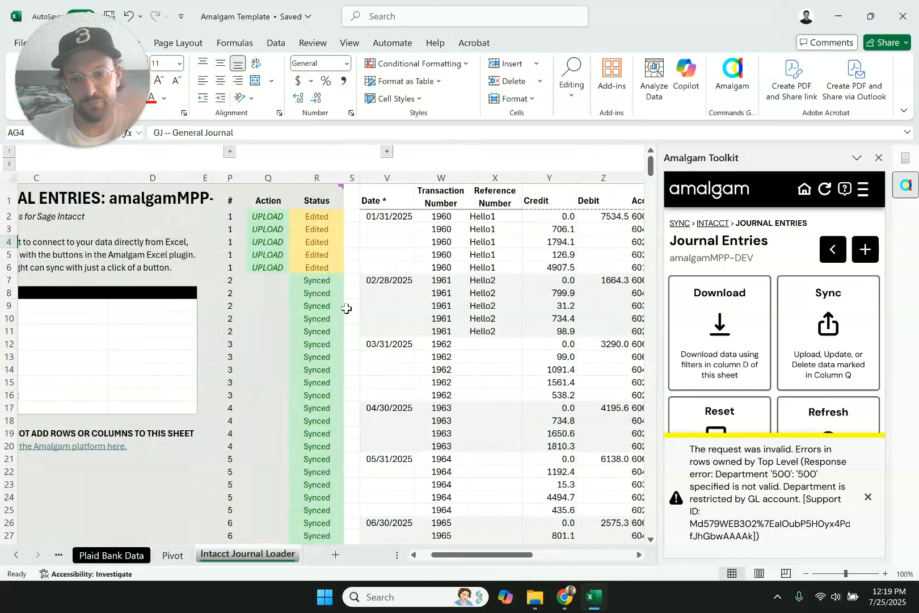
pyautogui.hscroll(-2, 441, 316)
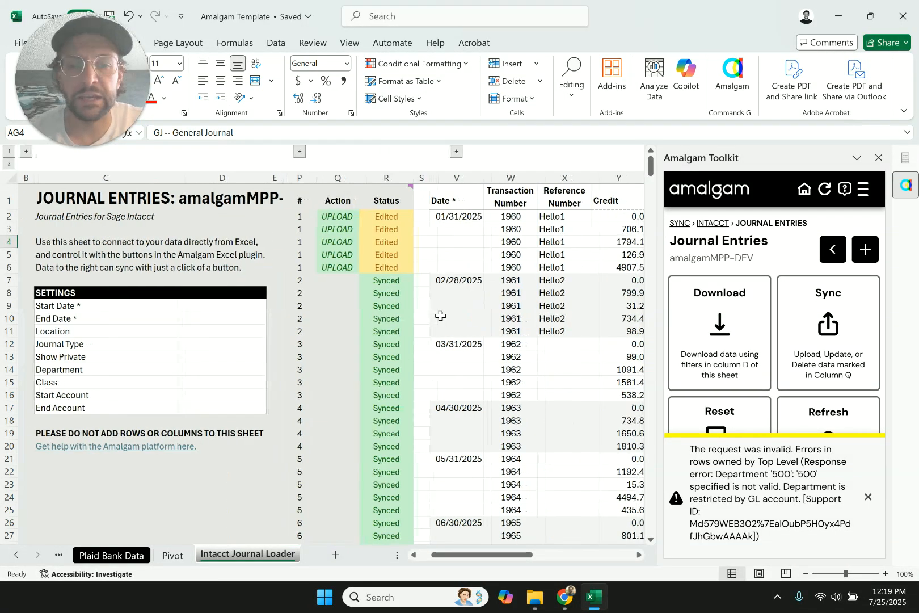